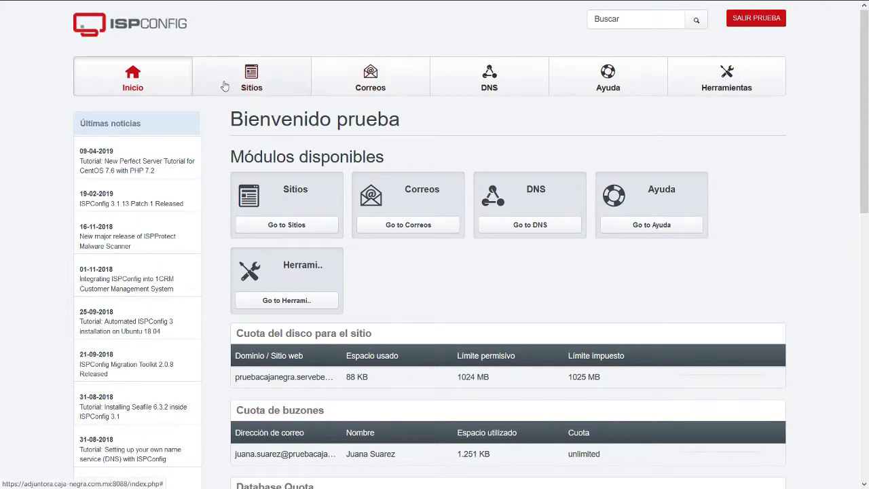
Open the list of FTP accounts in the sites module
left_click(266, 91)
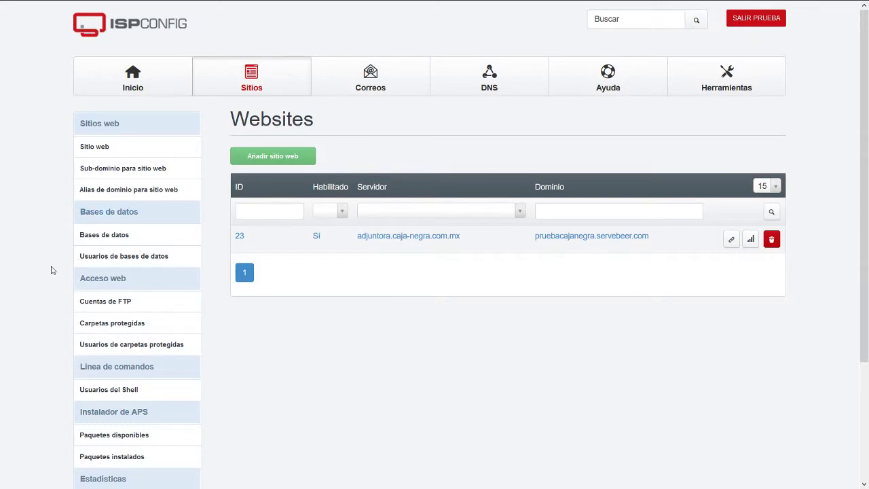
scroll(50, 270, "down", 1)
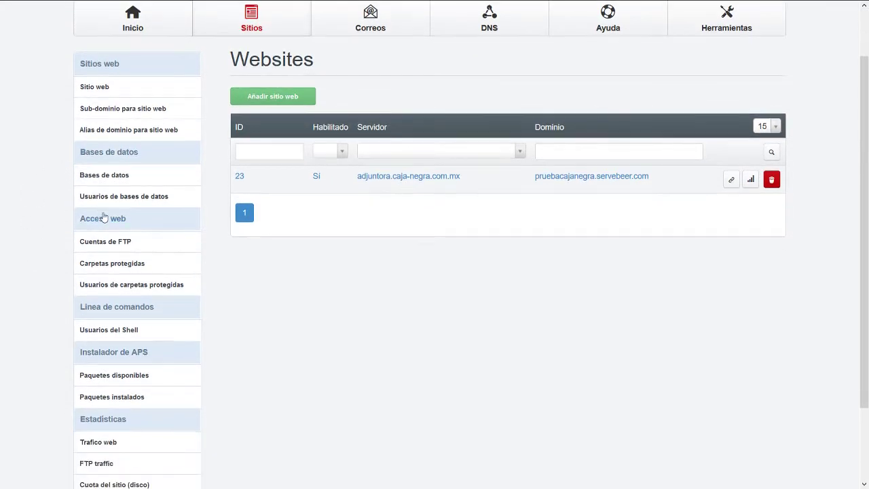
left_click(114, 247)
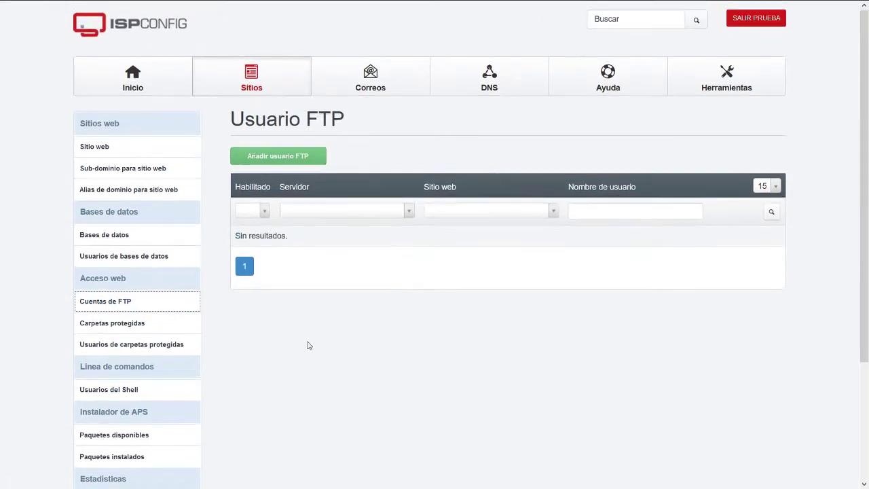
left_click_drag(352, 122, 231, 124)
left_click(352, 127)
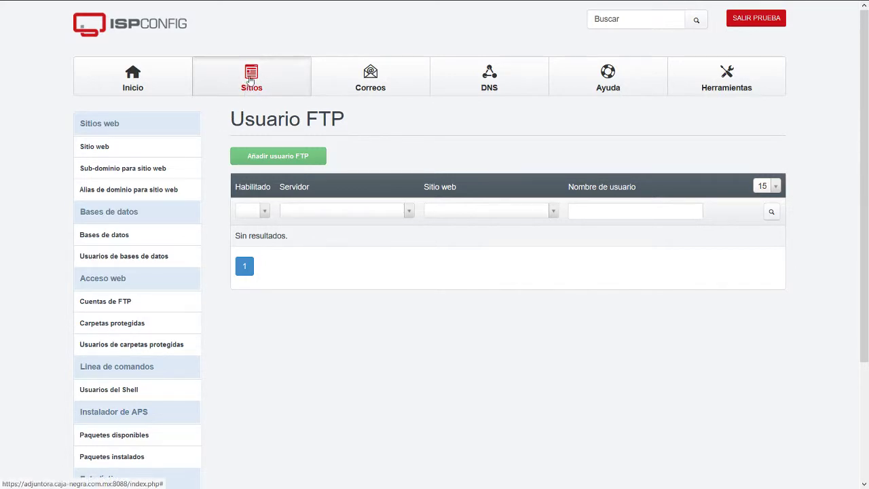
left_click(105, 301)
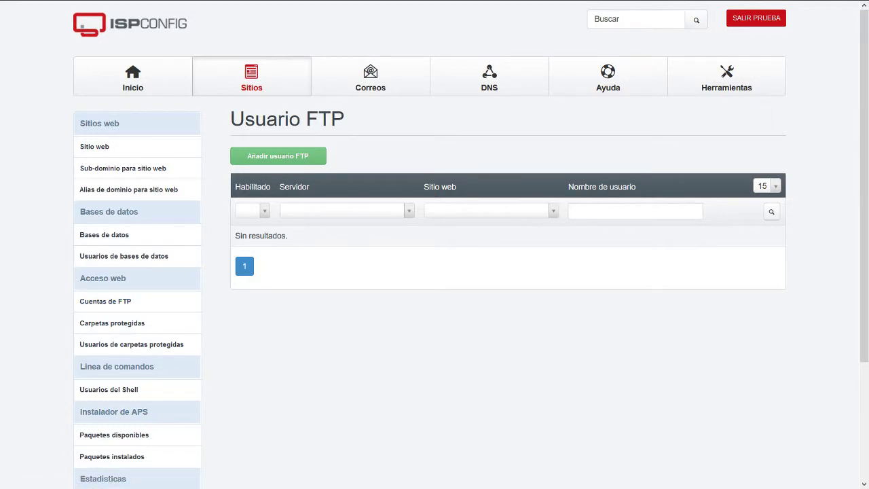
Start a new FTP user for pruebacajanegra.servebeer.com with usuario1 as the username suffix and a generated password
left_click(279, 157)
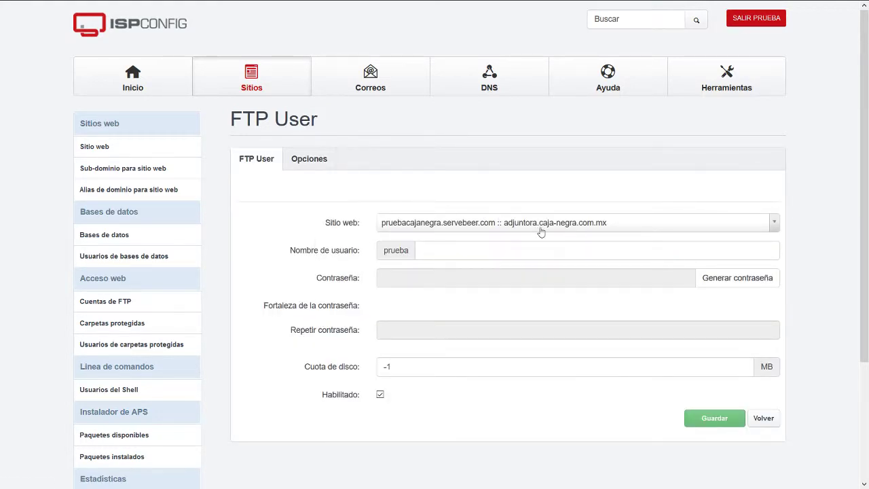
left_click(427, 224)
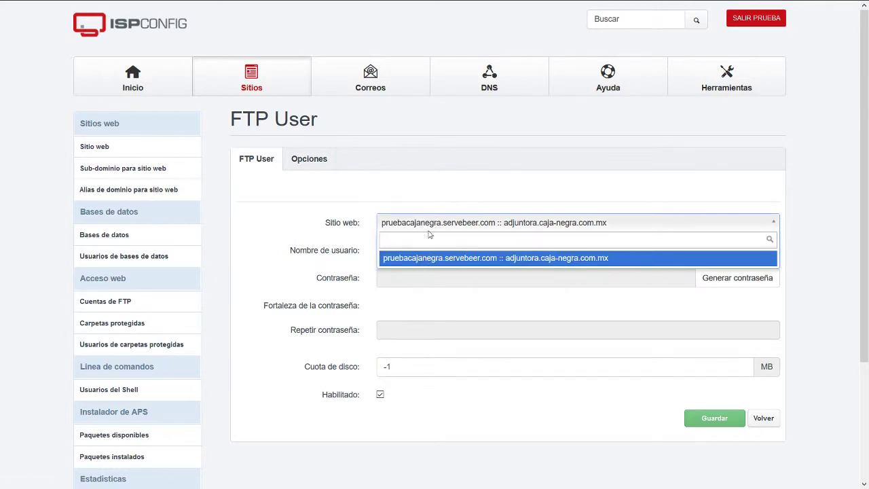
left_click(429, 225)
left_click(462, 249)
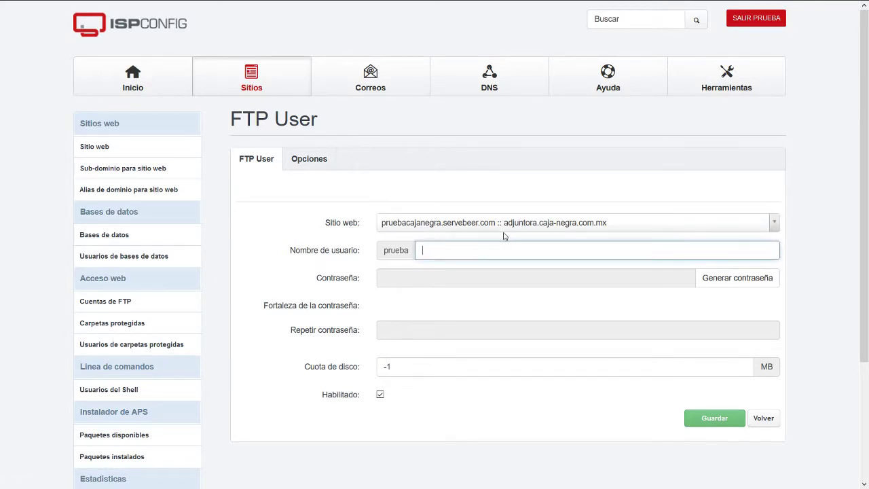
double_click(384, 251)
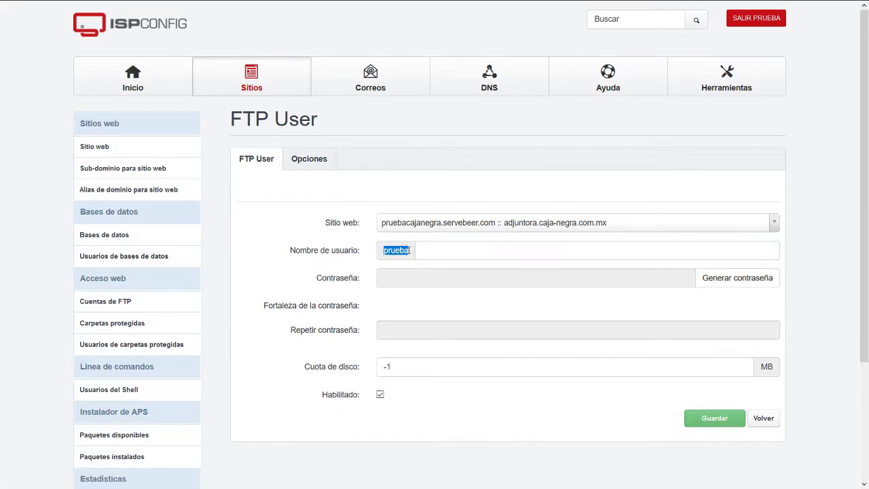
left_click(460, 252)
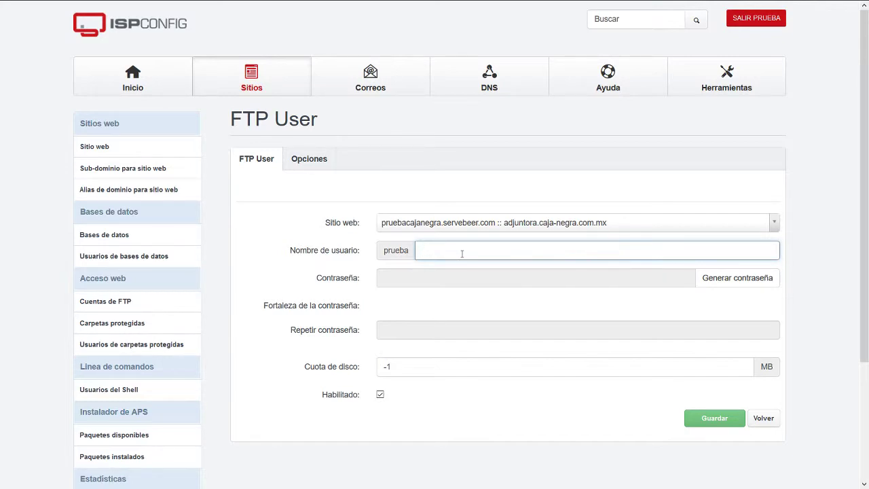
type("usuario1")
left_click(709, 278)
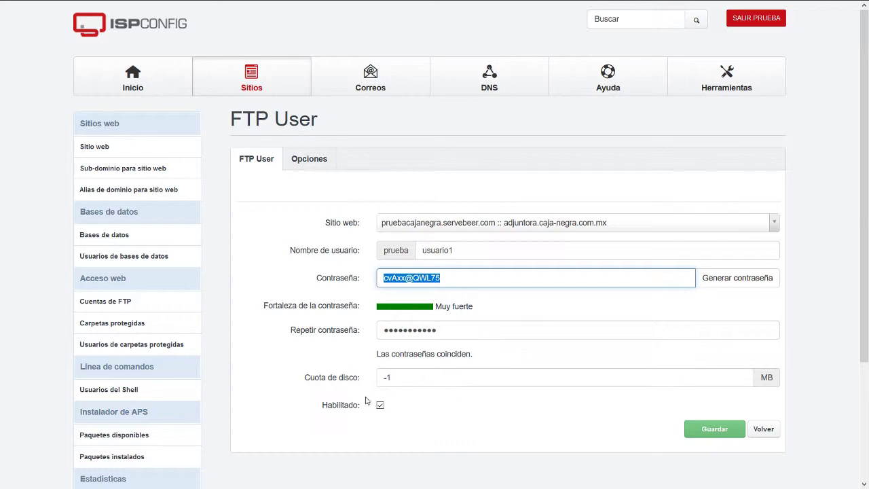
left_click(411, 375)
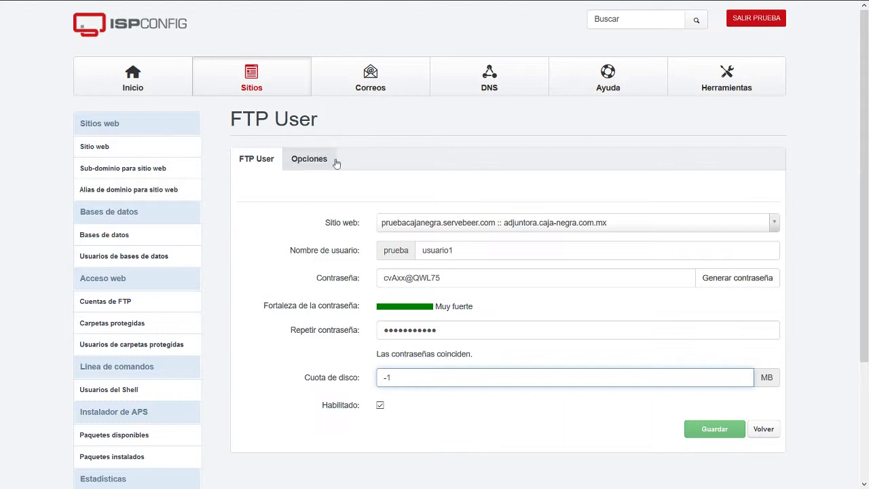
Examine the new FTP user's directory and expiration date options
left_click(309, 158)
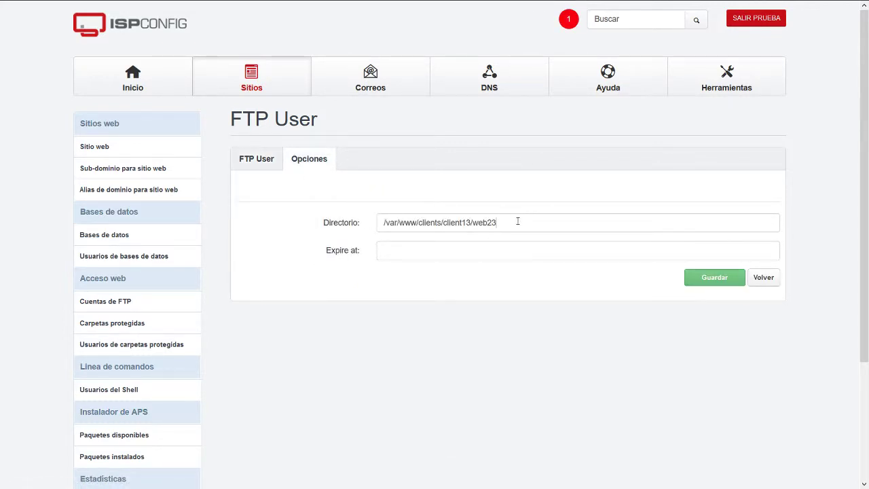
left_click_drag(518, 221, 361, 226)
left_click_drag(508, 222, 363, 220)
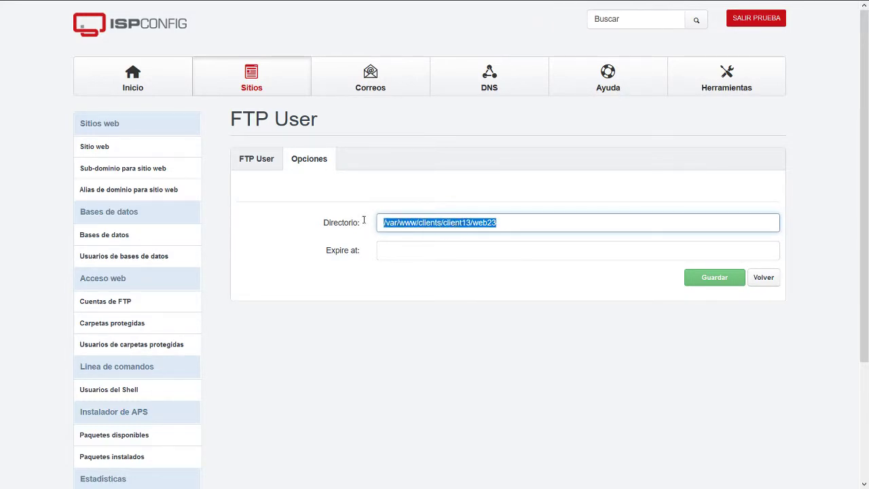
left_click(509, 224)
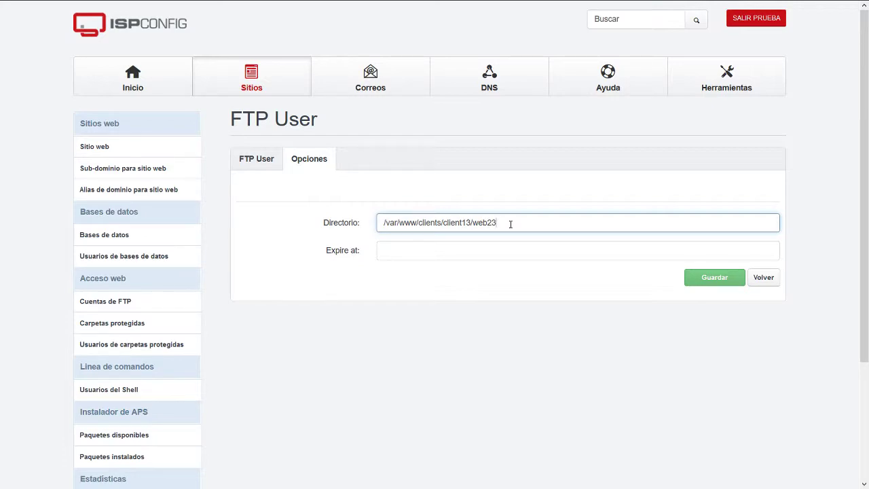
left_click(486, 254)
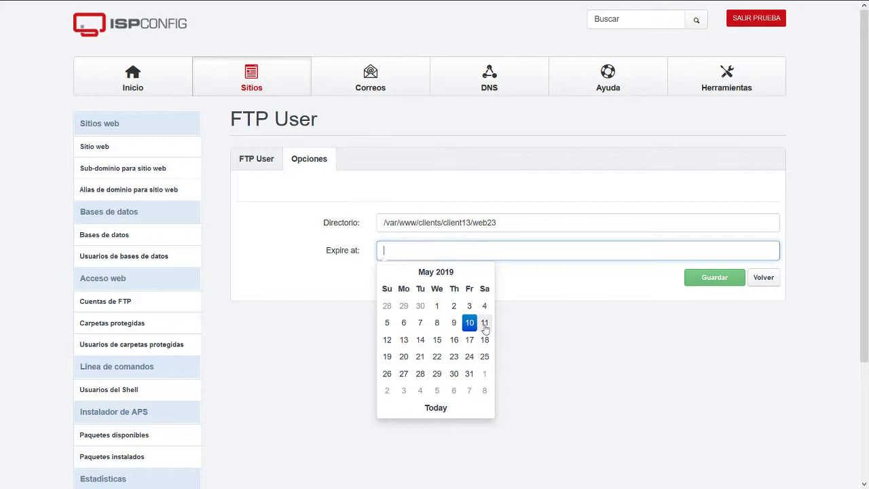
Try extending the FTP user's directory path with web/prueba and remove that addition
left_click(528, 217)
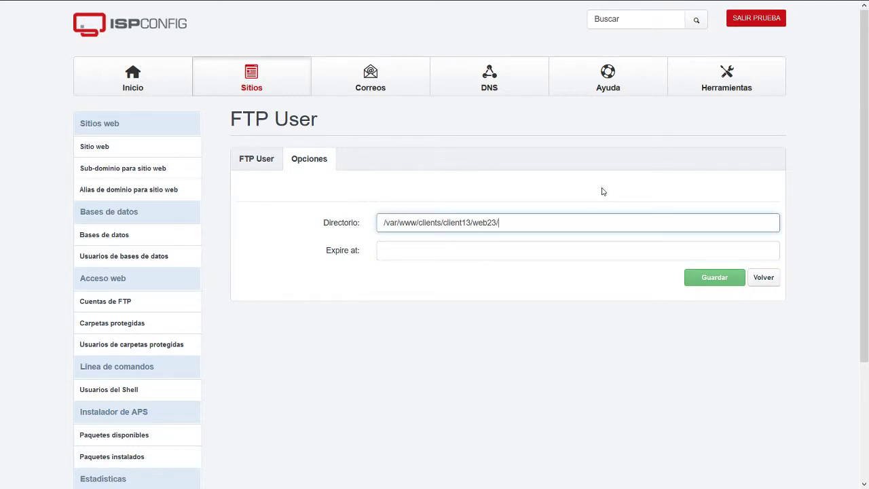
type("web/prueba")
key("BackSpace")
key("BackSpace")
key("BackSpace")
key("BackSpace")
key("BackSpace")
key("BackSpace")
key("BackSpace")
key("BackSpace")
key("BackSpace")
key("BackSpace")
Return to the FTP user's main settings and save the new account
left_click(264, 163)
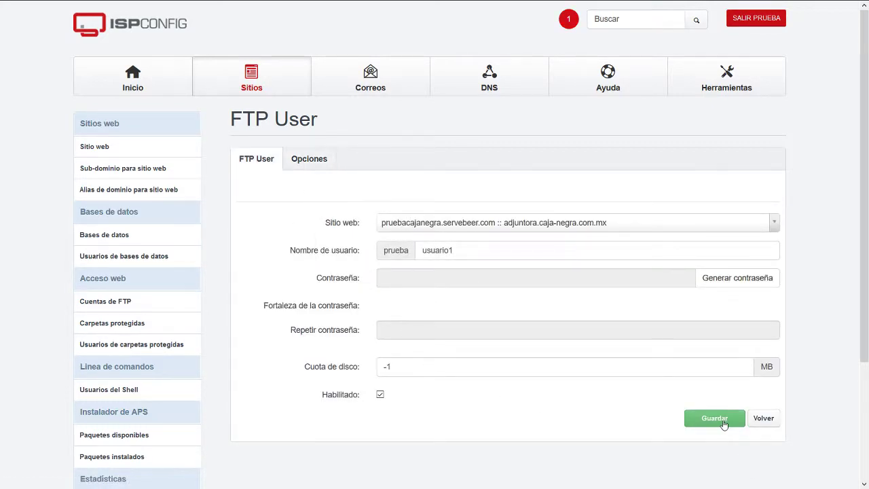
left_click(714, 419)
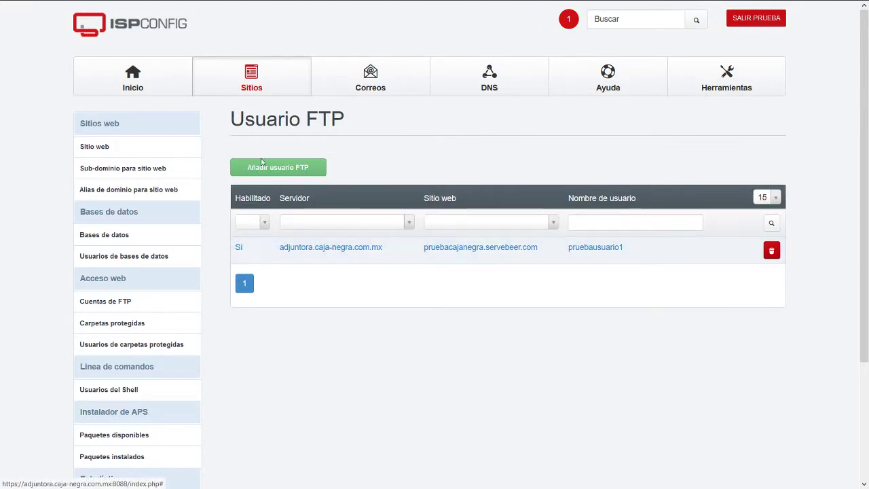
left_click(311, 164)
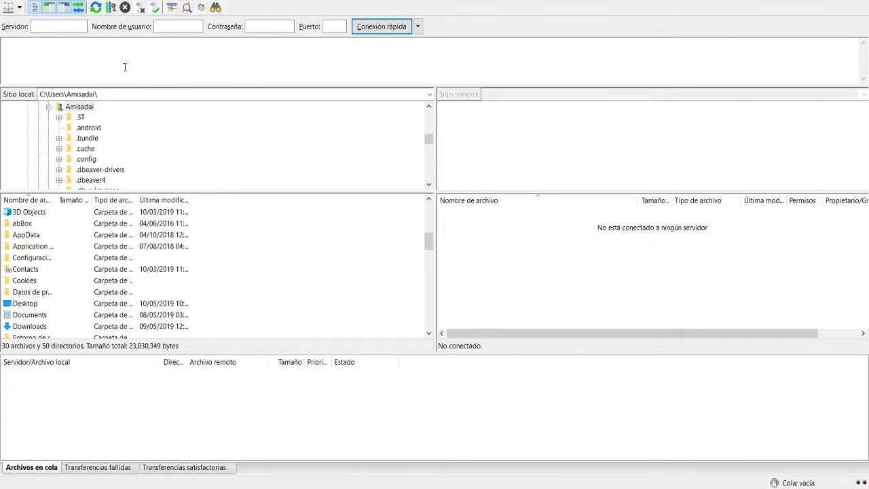
Switch to FileZilla and examine the quick connection fields, the message log, the local and remote file panes, and the transfer lists
left_click(47, 58)
left_click(58, 26)
left_click(280, 27)
left_click(334, 27)
left_click(68, 238)
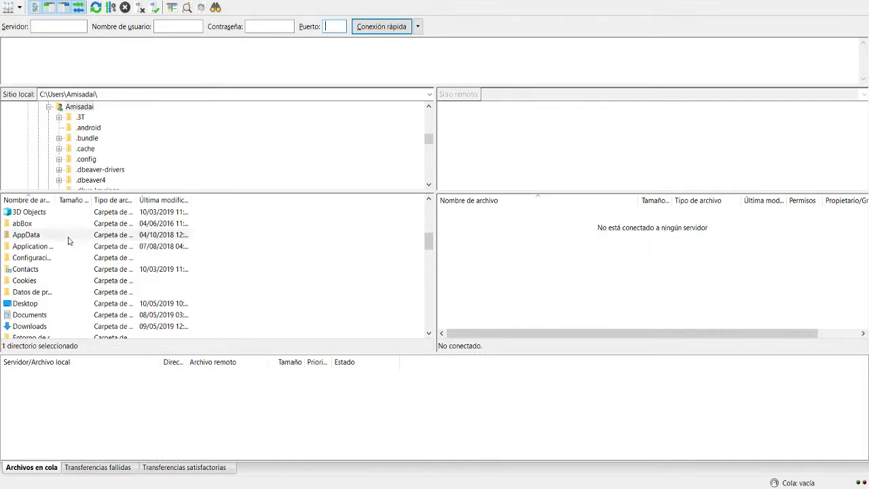
left_click(46, 269)
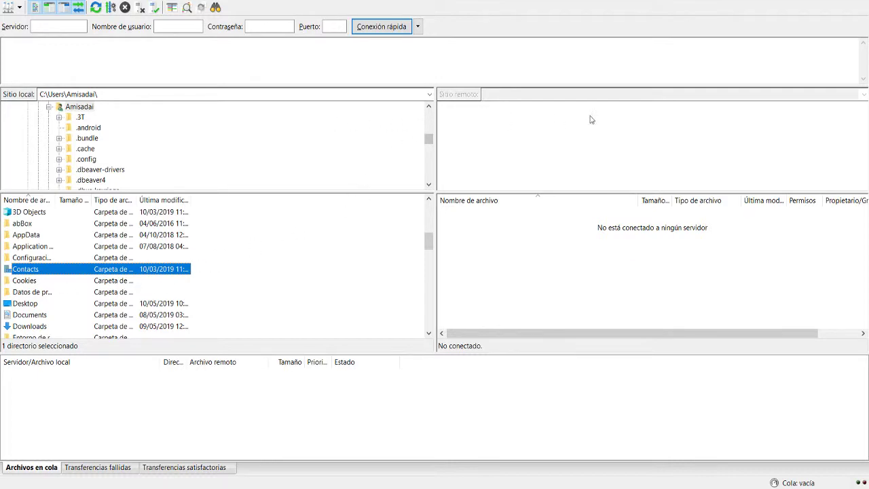
left_click(565, 157)
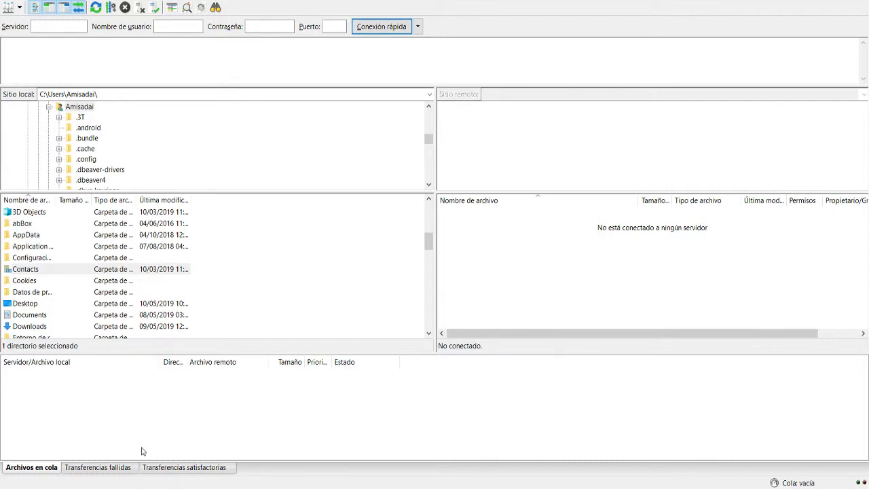
left_click(87, 470)
left_click(182, 472)
left_click(99, 470)
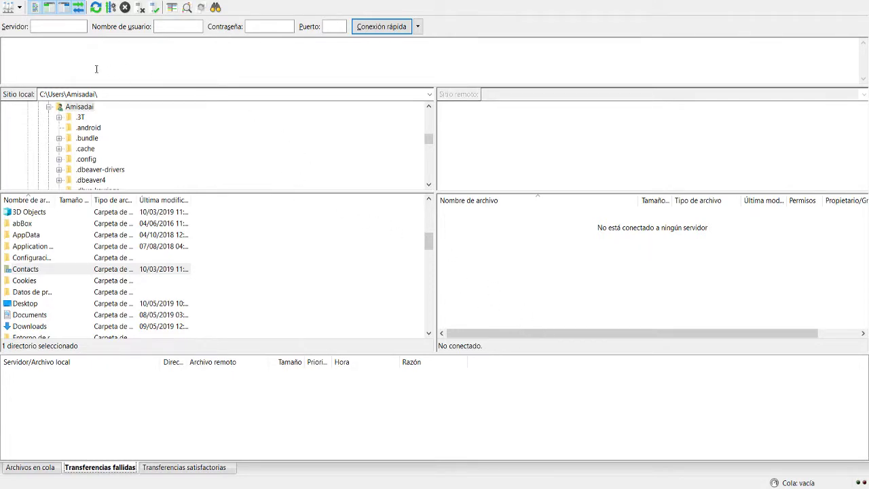
Enter pruebacajanegra.servebeer.com as the connection's server and pruebausuario1 as its username
left_click(61, 27)
left_click(58, 29)
type("pruebaserver")
key("BackSpace")
key("BackSpace")
key("BackSpace")
key("BackSpace")
key("BackSpace")
key("BackSpace")
type("cajanegra.serveh")
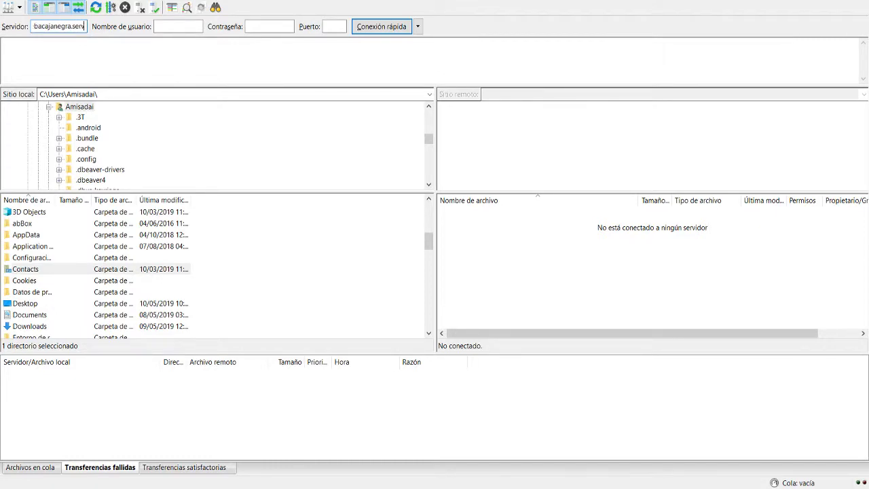
type("eer.com")
key("End")
left_click(185, 27)
type("pruebausuario1")
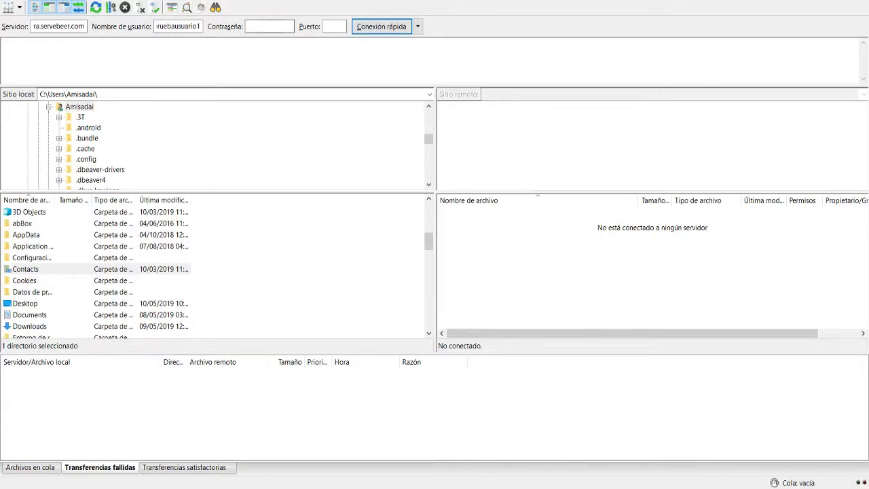
key("BackSpace")
key("BackSpace")
key("BackSpace")
key("BackSpace")
key("BackSpace")
key("BackSpace")
key("BackSpace")
key("BackSpace")
key("BackSpace")
key("BackSpace")
key("BackSpace")
key("BackSpace")
key("BackSpace")
key("BackSpace")
key("ctrl+z")
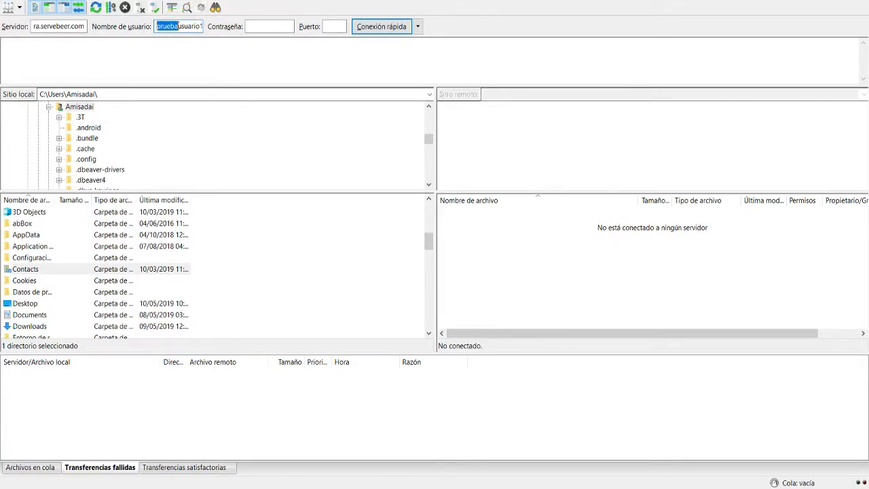
Paste the FTP account password, set the port to 21 and connect to the server
left_click(265, 27)
key("ctrl+v")
left_click(333, 26)
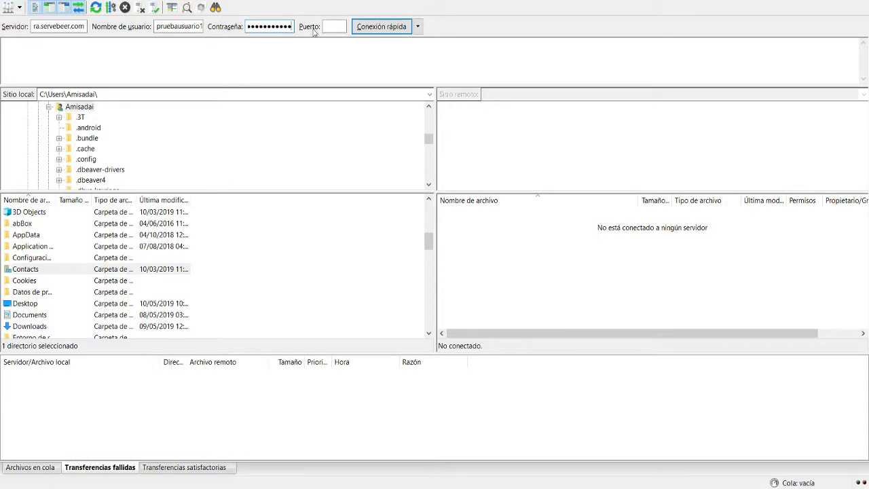
left_click(326, 29)
type("21")
left_click(365, 27)
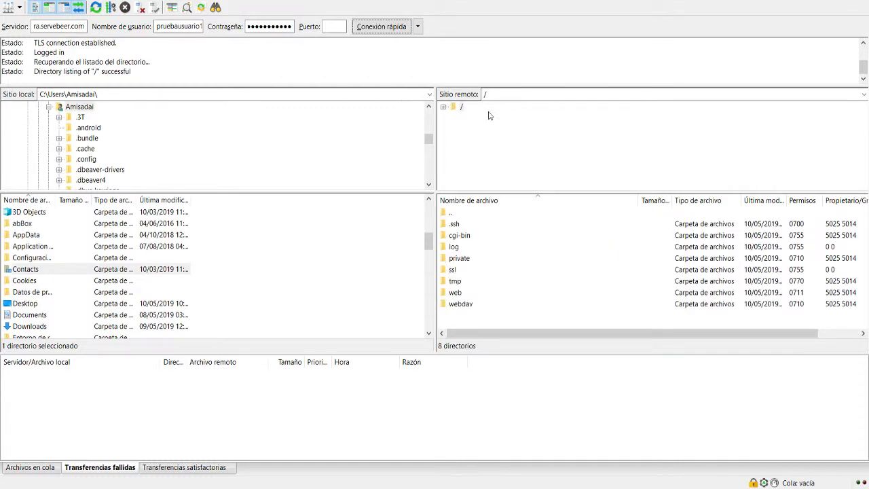
Expand the remote root directory and open its web folder
left_click(443, 107)
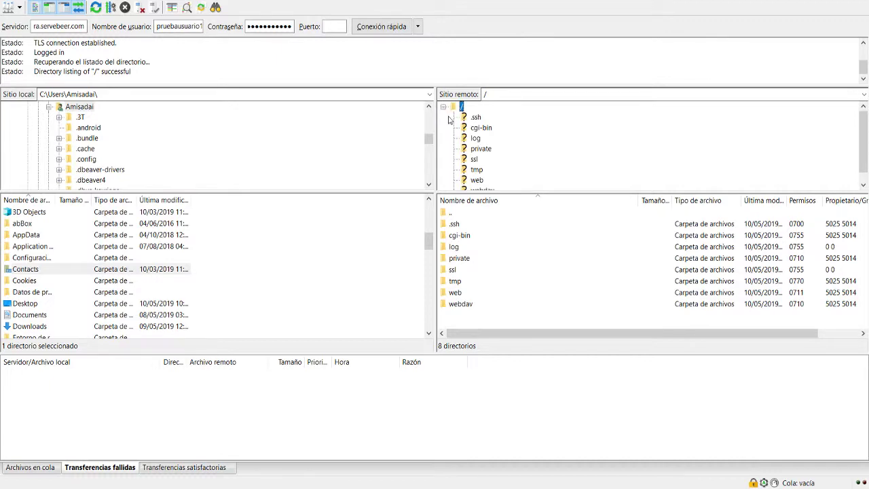
scroll(485, 158, "down", 1)
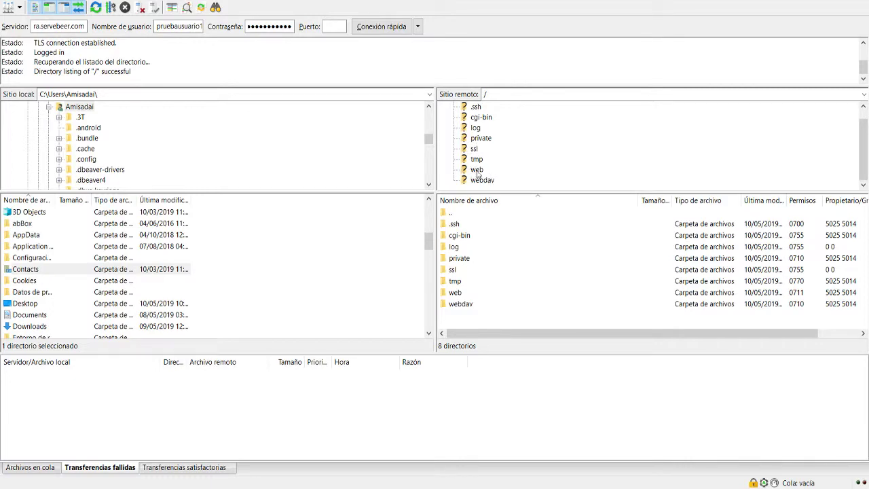
scroll(479, 169, "up", 1)
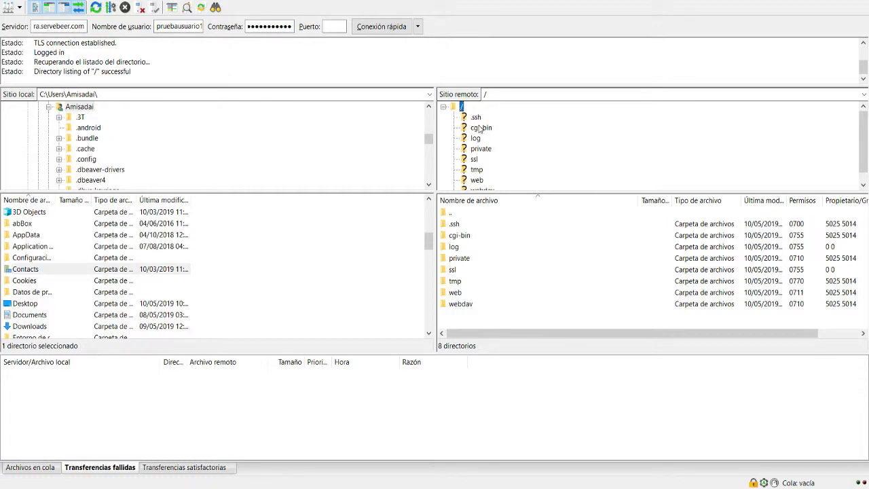
scroll(480, 129, "down", 1)
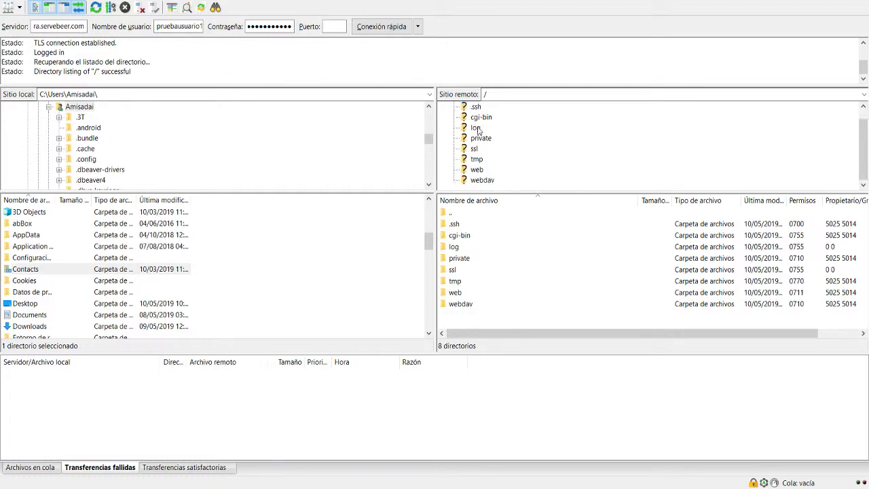
left_click(477, 169)
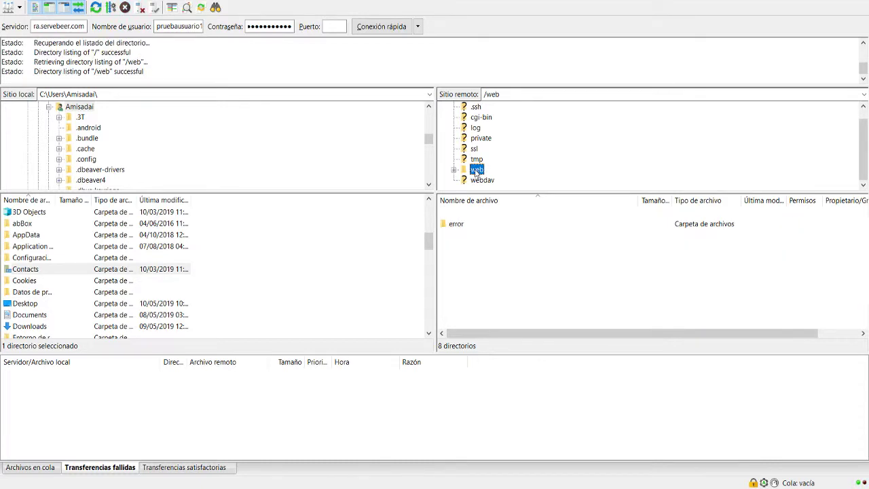
left_click(479, 295)
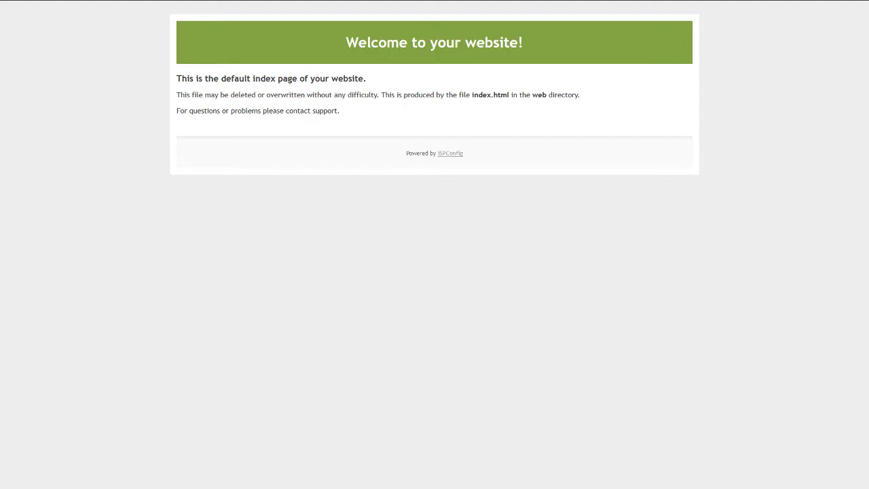
Switch to FileZilla and download index.html from the remote web folder
key("alt+Tab")
left_click(466, 261)
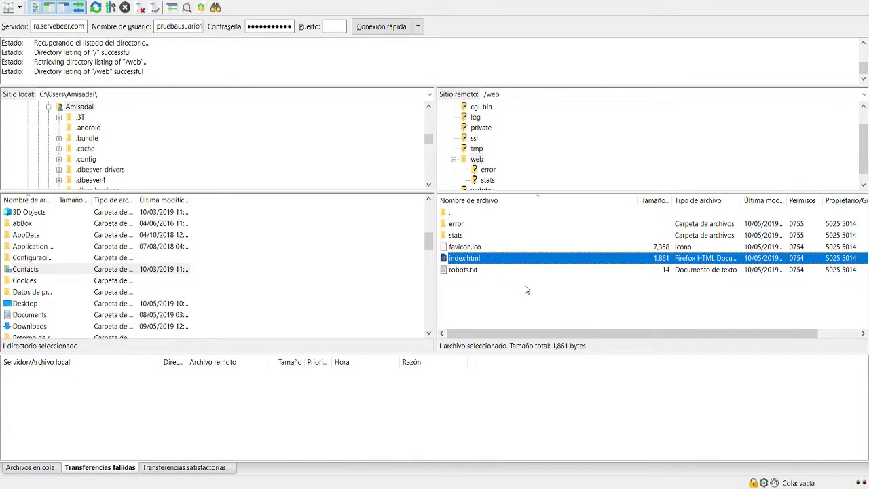
key("Return")
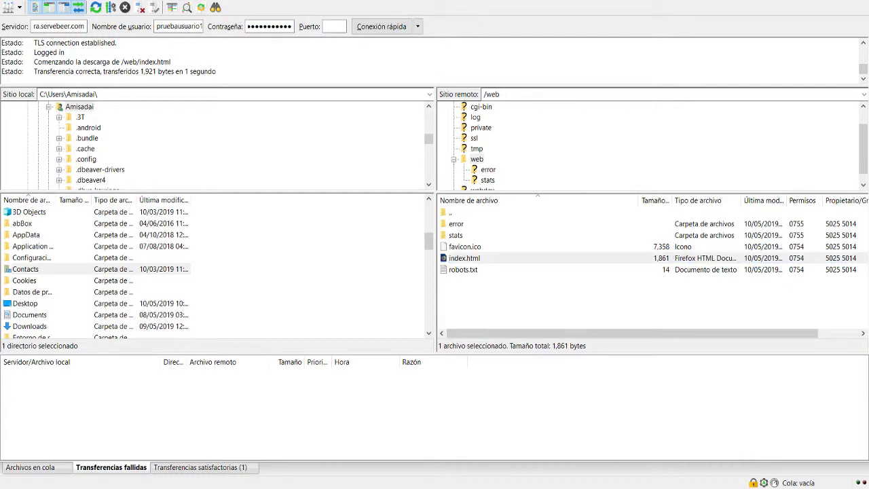
left_click(506, 320)
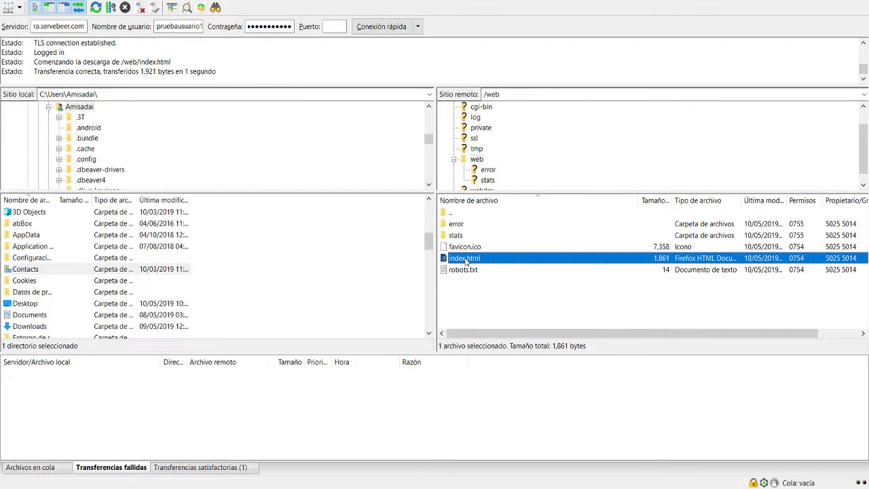
Rename the remote index.html in the web folder as index.html.o
left_click(475, 286)
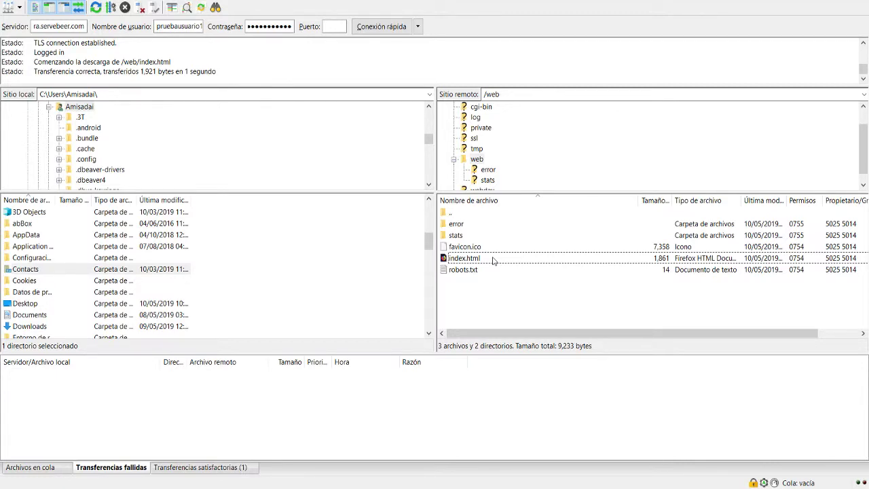
left_click(486, 265)
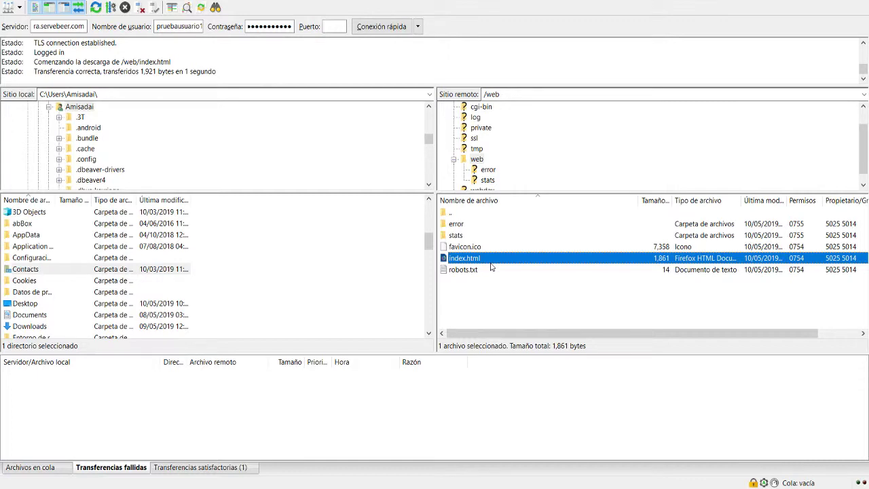
left_click(508, 253)
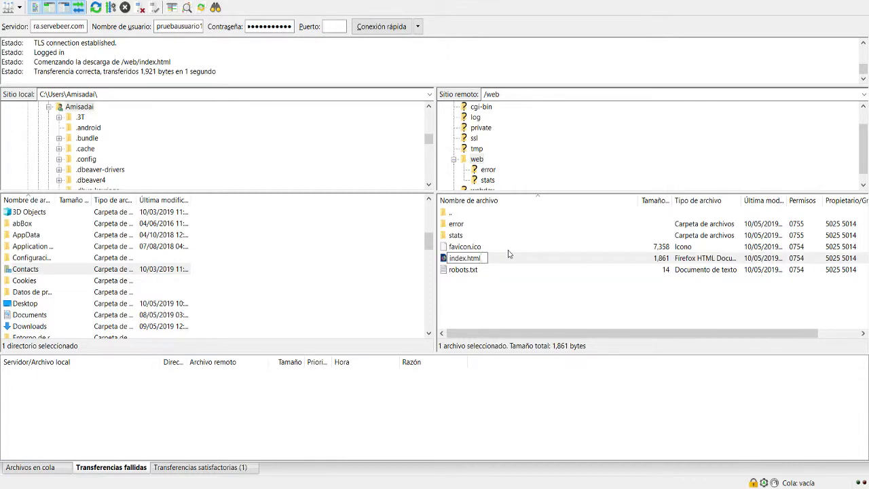
type(".o")
key("Return")
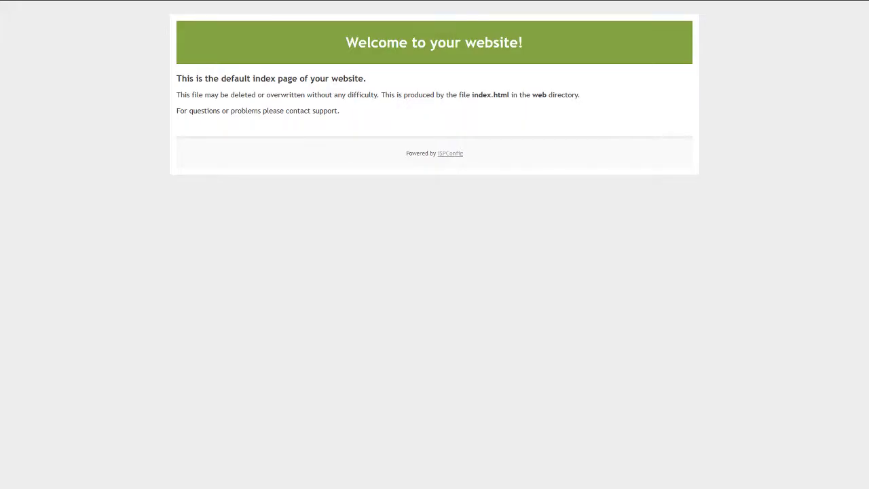
Switch to the browser, leave full screen and reload pruebacajanegra.servebeer.com to check the site without its index page
key("F11")
left_click(326, 28)
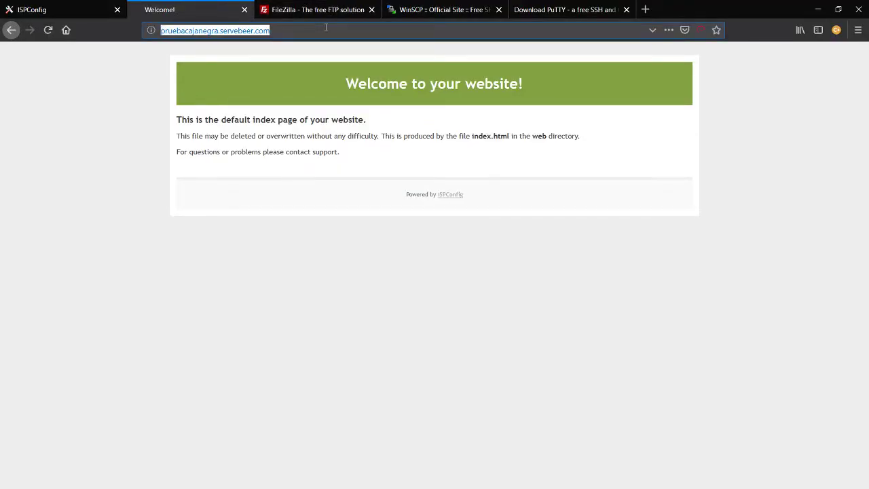
key("Return")
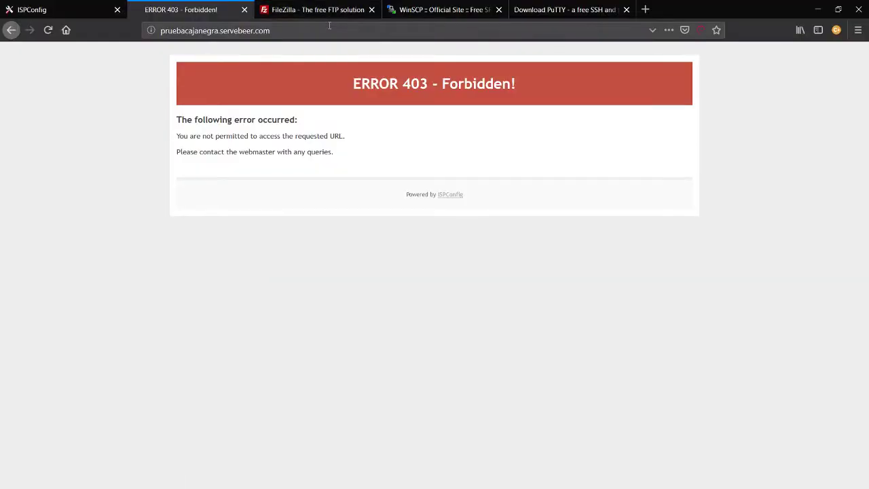
left_click(336, 30)
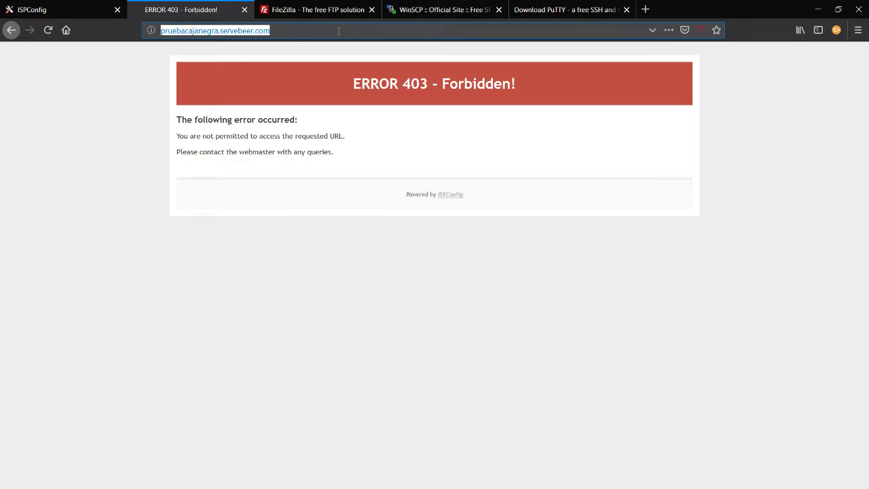
left_click(416, 277)
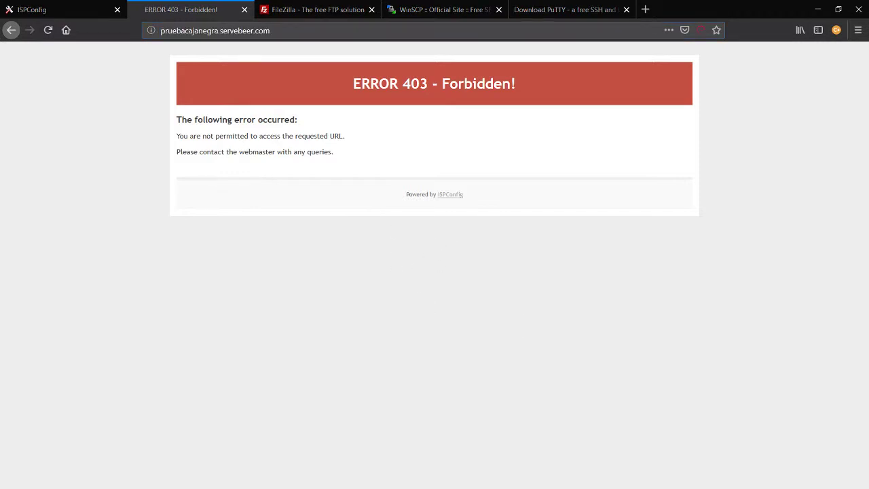
Switch to FileZilla and rename the remote index.html.o back to index.html
key("alt+Tab")
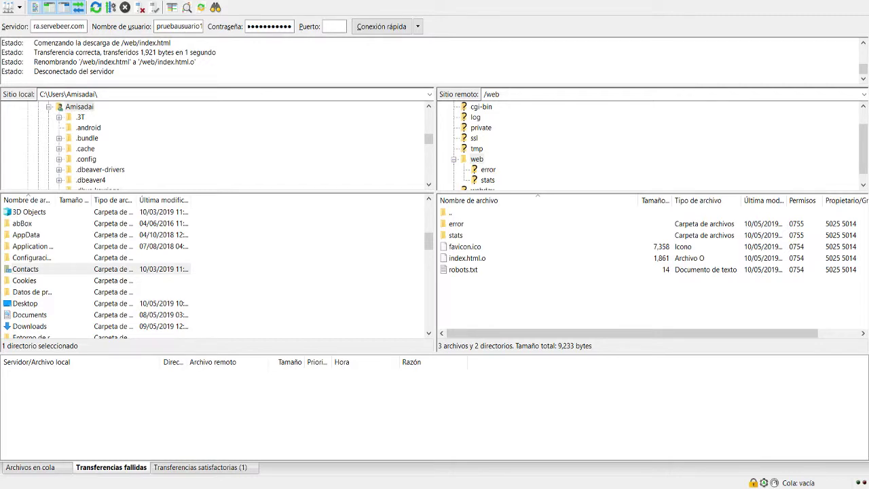
left_click(480, 258)
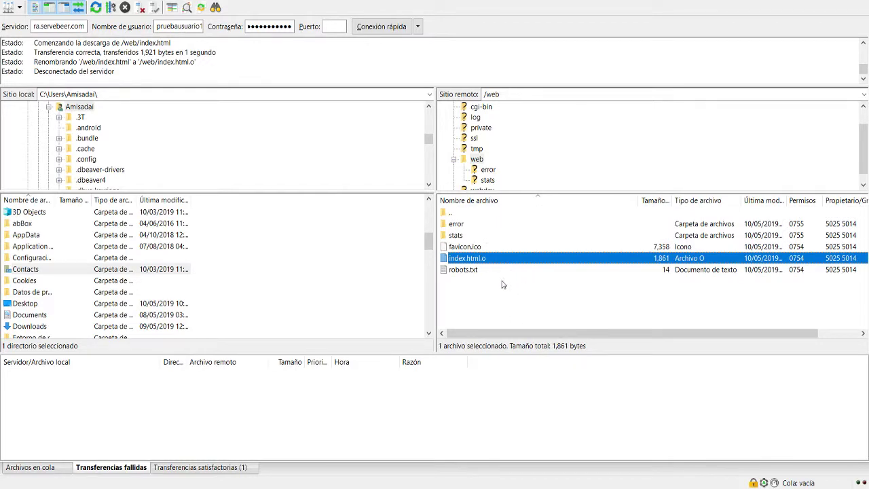
key("F2")
key("End")
key("BackSpace")
key("BackSpace")
key("Return")
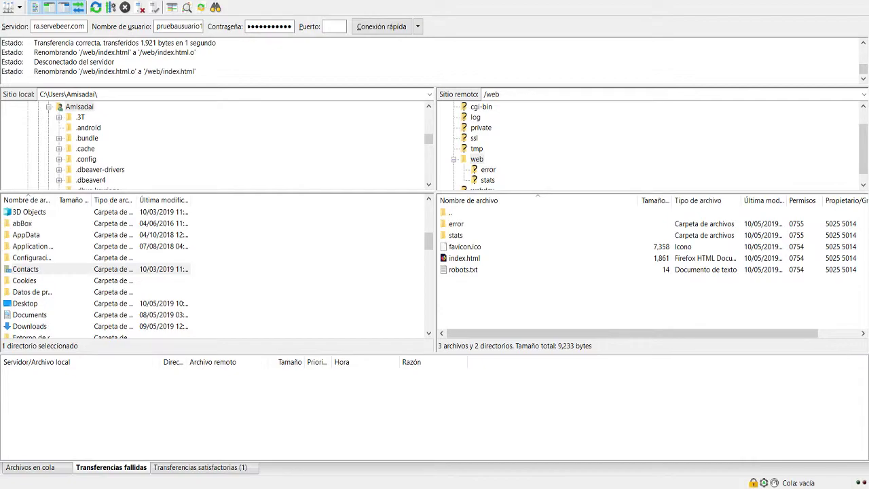
Switch to the browser, reload pruebacajanegra.servebeer.com and view the page in full screen
key("alt+Tab")
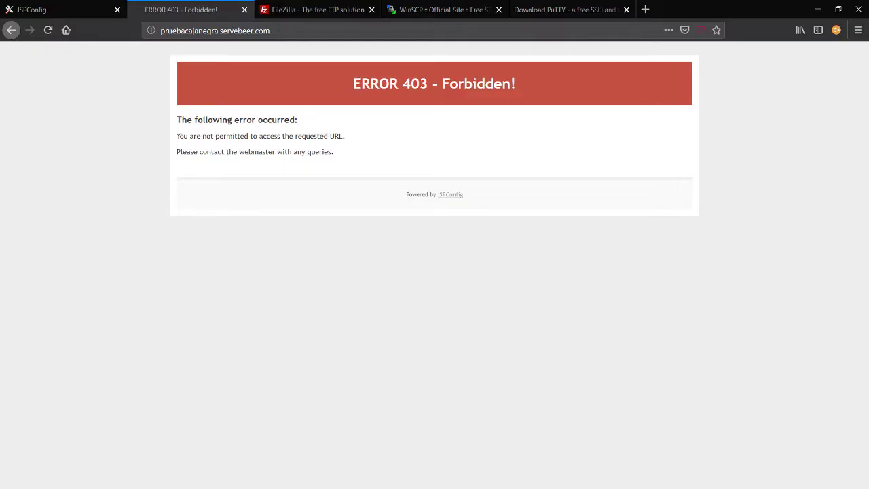
key("ctrl+l")
key("Return")
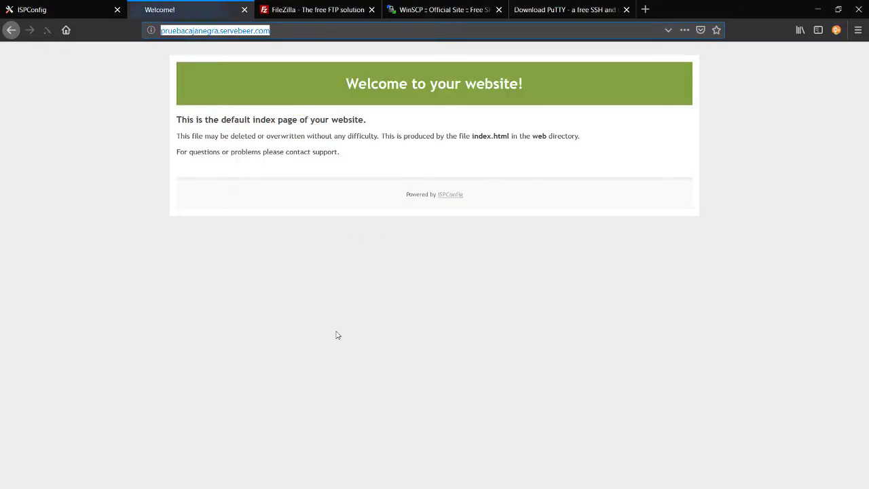
key("F11")
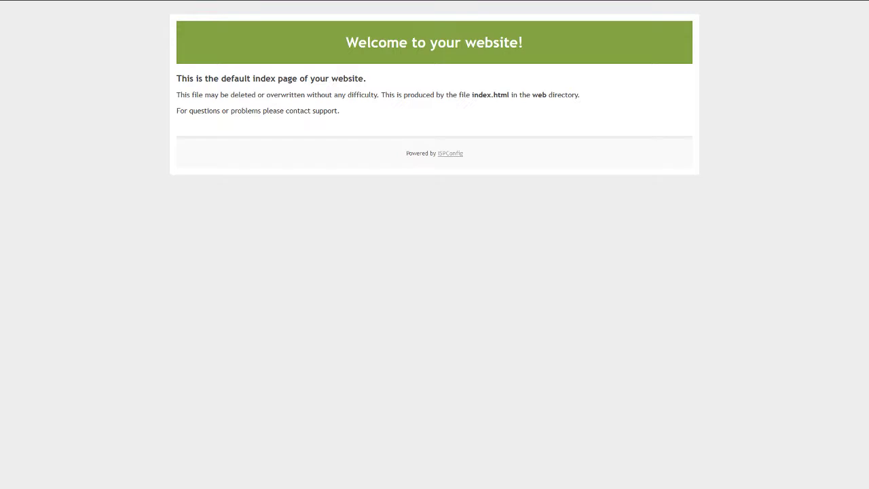
Find the Bootstrap website in a new browser tab and open its Get started documentation
key("ctrl+t")
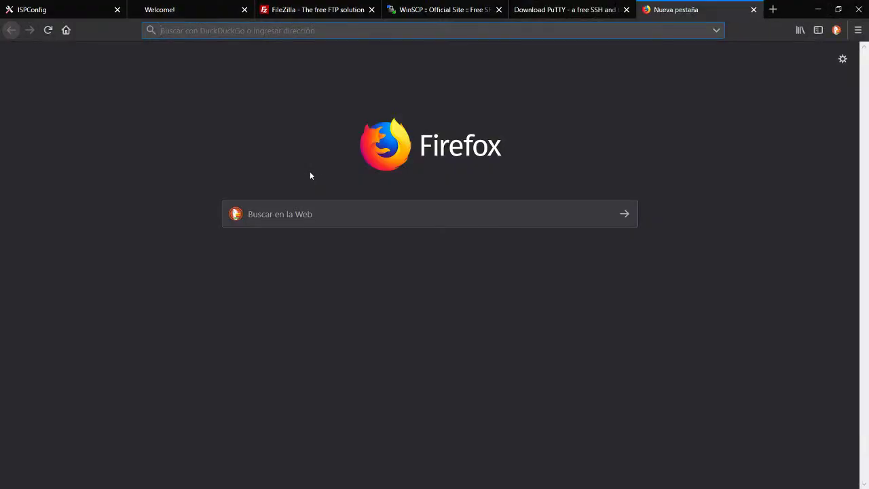
type("bootstra")
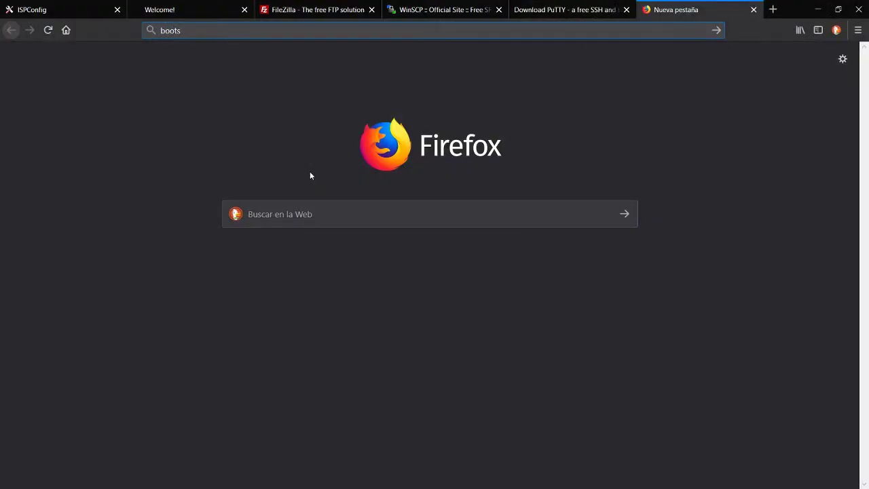
type("ps")
key("Return")
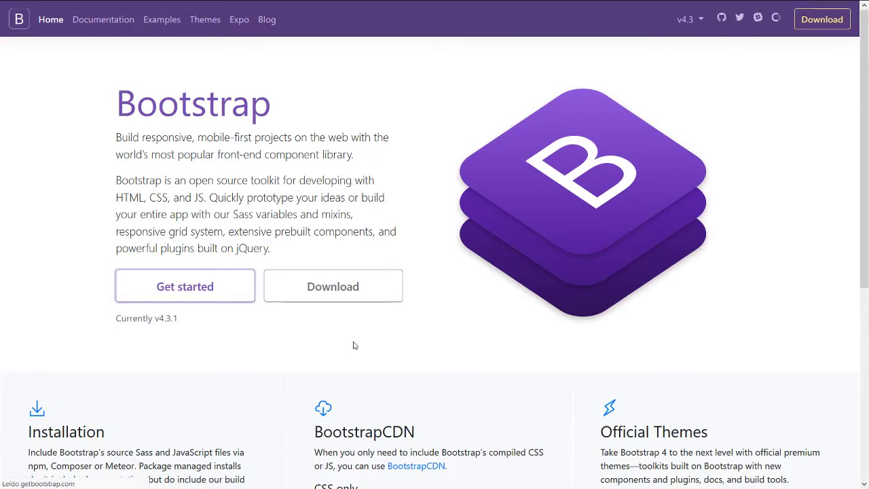
key("Return")
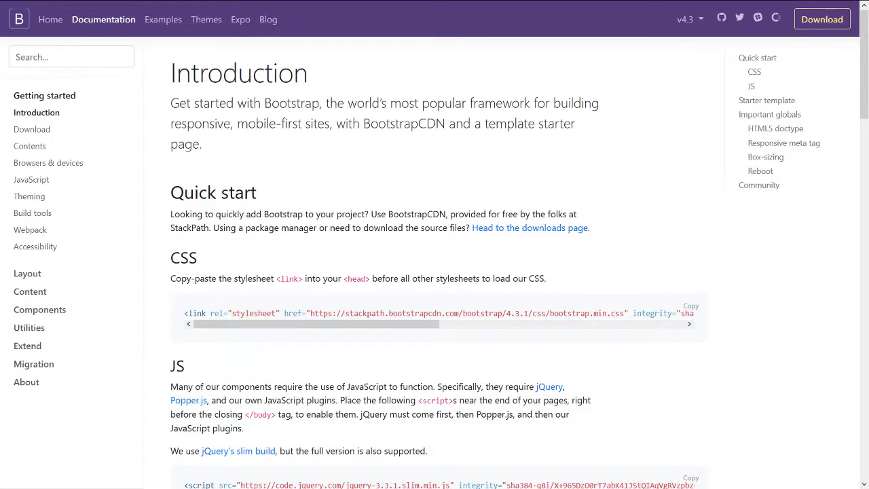
Look through the Bootstrap Introduction page and open the Layout overview
scroll(307, 269, "down", 20)
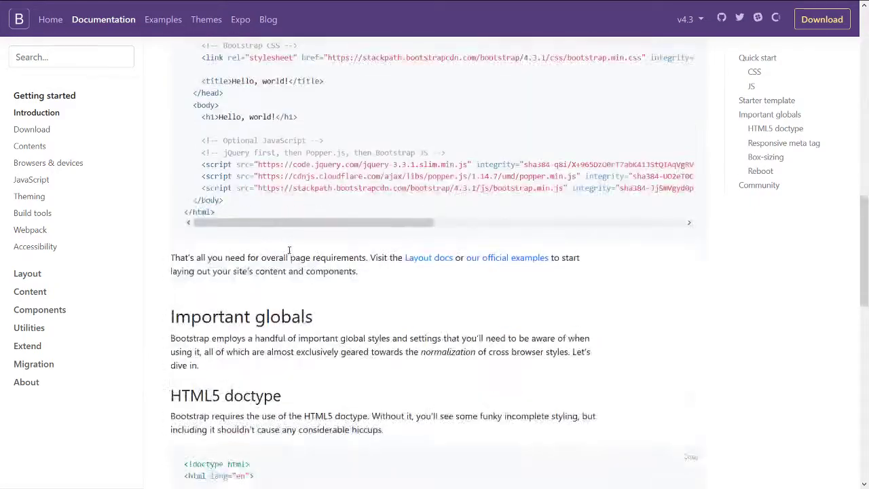
scroll(269, 269, "down", 1)
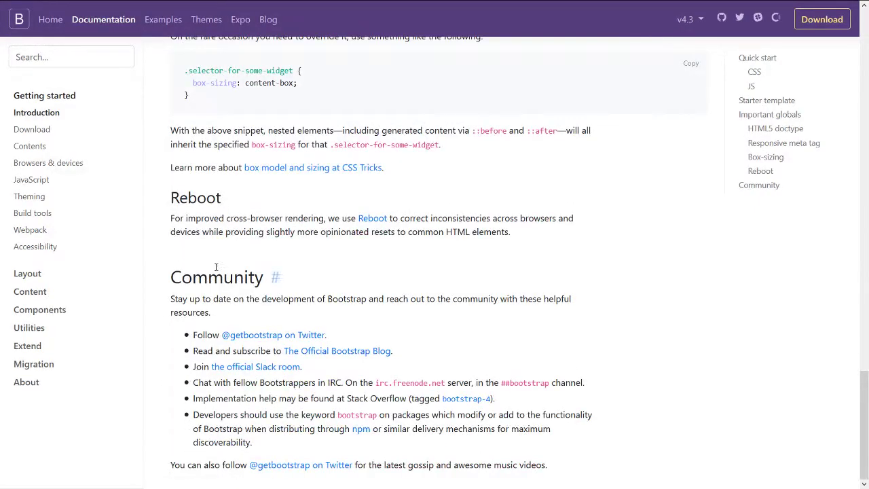
left_click(41, 274)
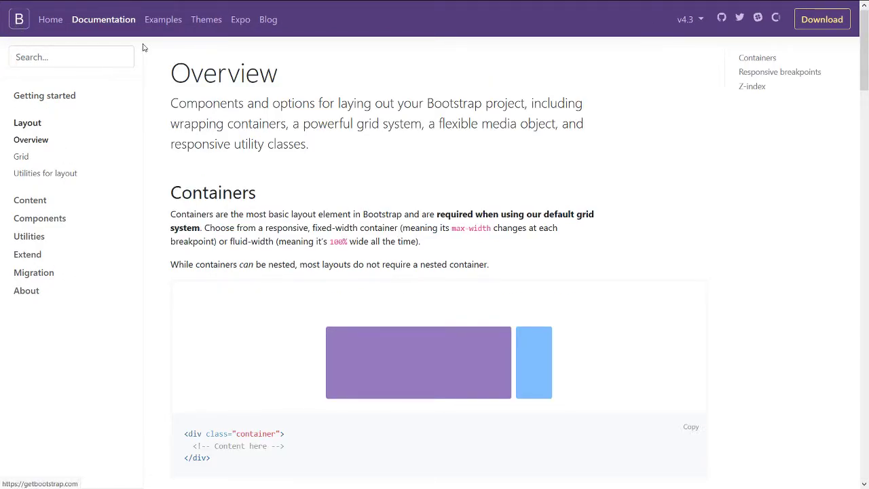
Open the Bootstrap Themes site and return to the Bootstrap documentation tab
left_click(198, 24)
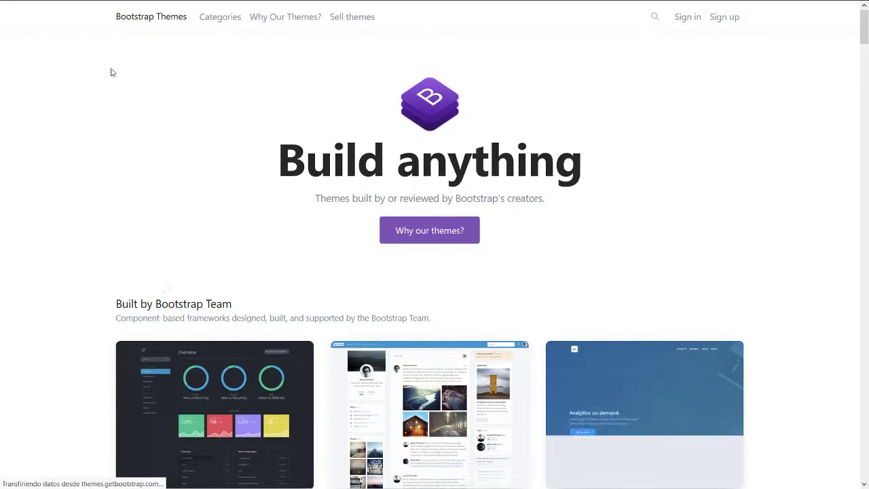
mouse_move(68, 3)
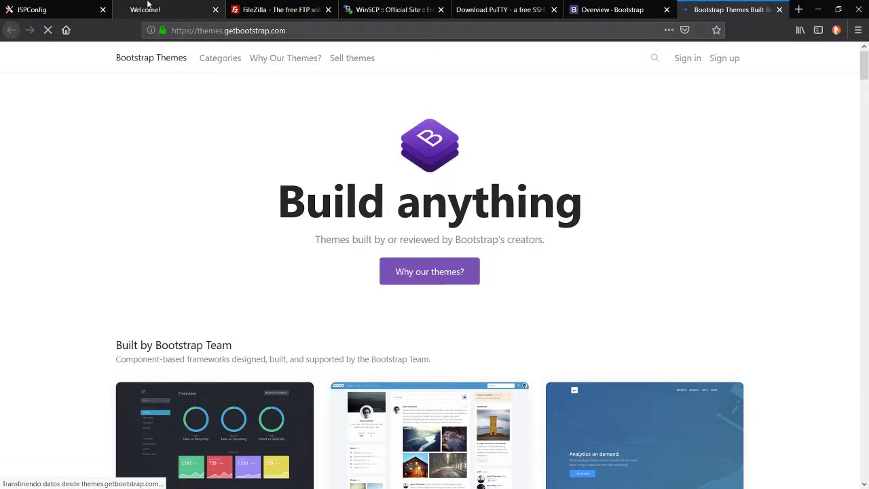
key("ctrl+Page_Up")
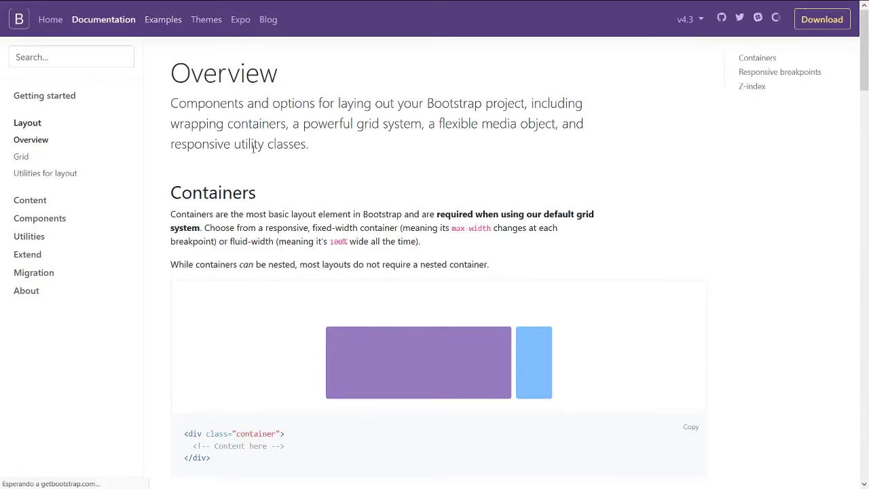
Open the Bootstrap Examples page, examine the Album template from top to bottom and close its tab
key("ctrl+Page_Up")
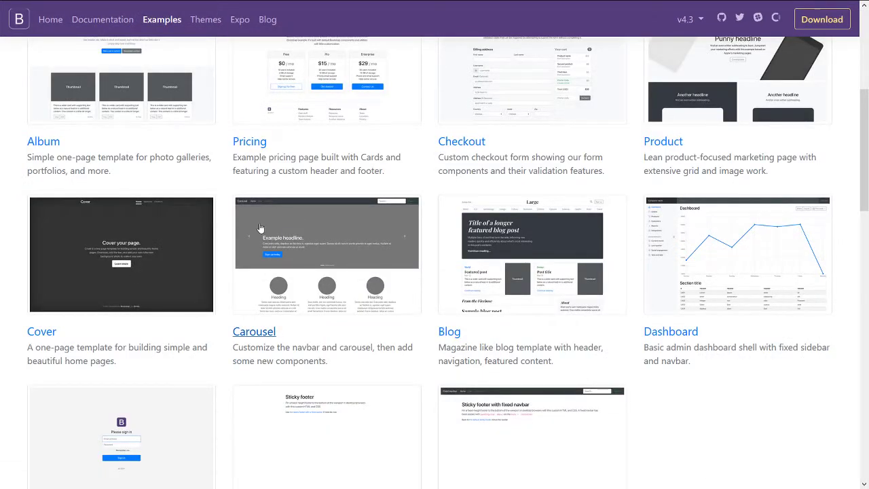
scroll(260, 227, "up", 5)
scroll(227, 271, "down", 3)
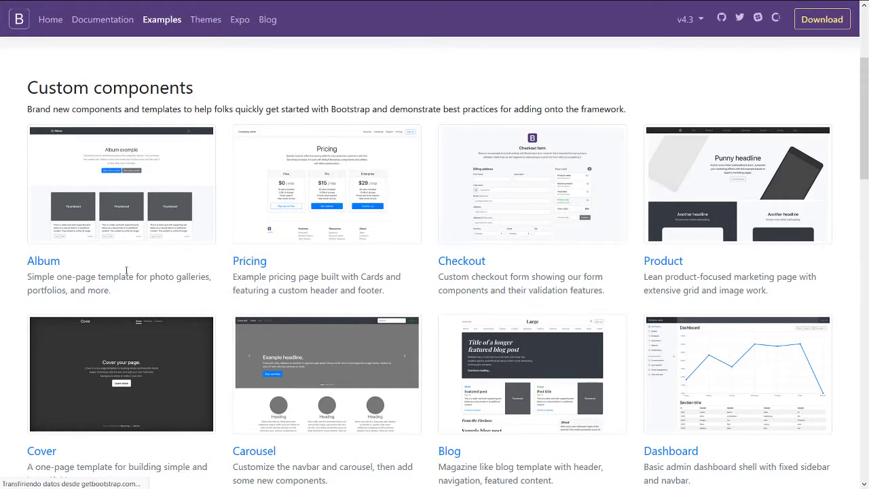
scroll(126, 274, "down", 5)
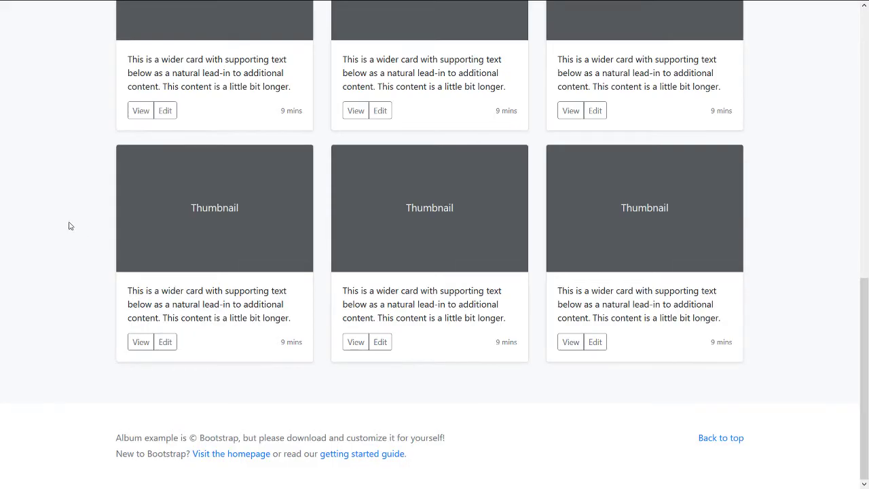
scroll(68, 225, "up", 5)
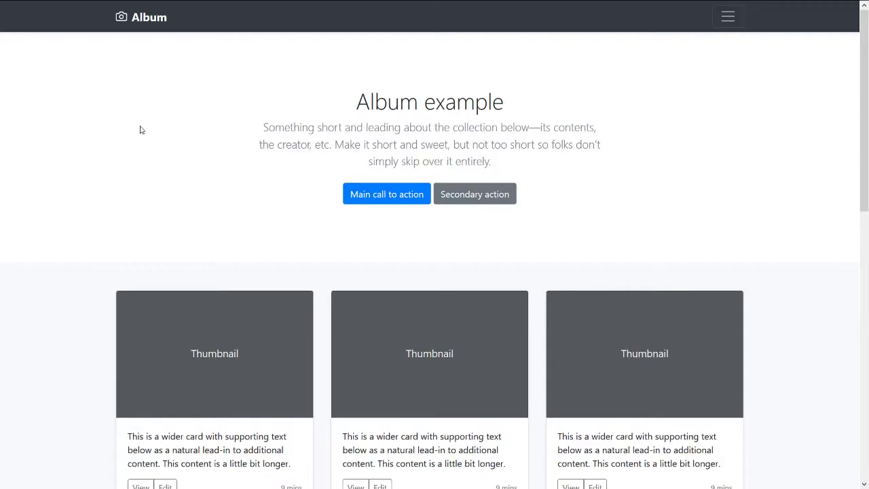
key("ctrl+w")
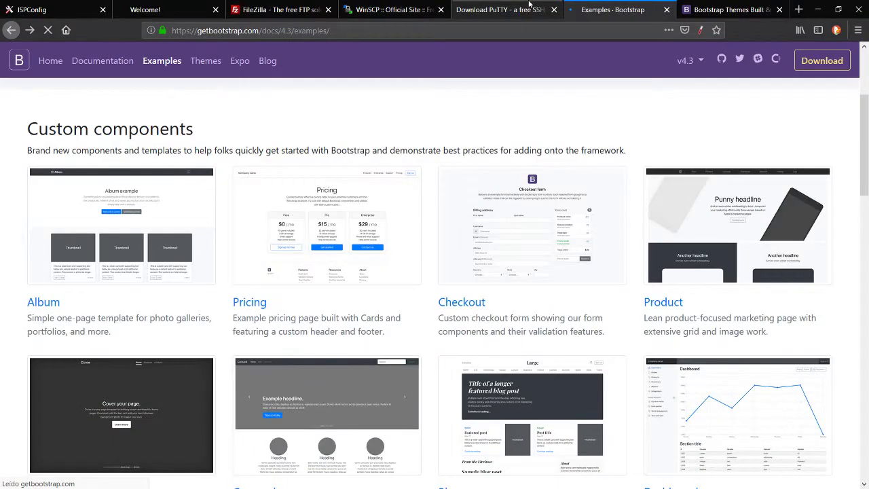
Examine the themes offered on the Bootstrap Themes site and close its tab
key("ctrl+Tab")
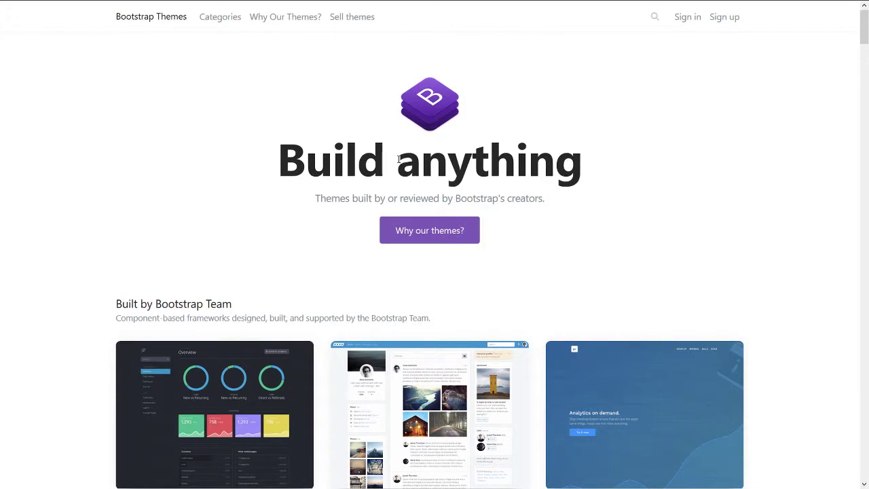
scroll(399, 159, "down", 10)
scroll(380, 136, "up", 10)
left_click(767, 10)
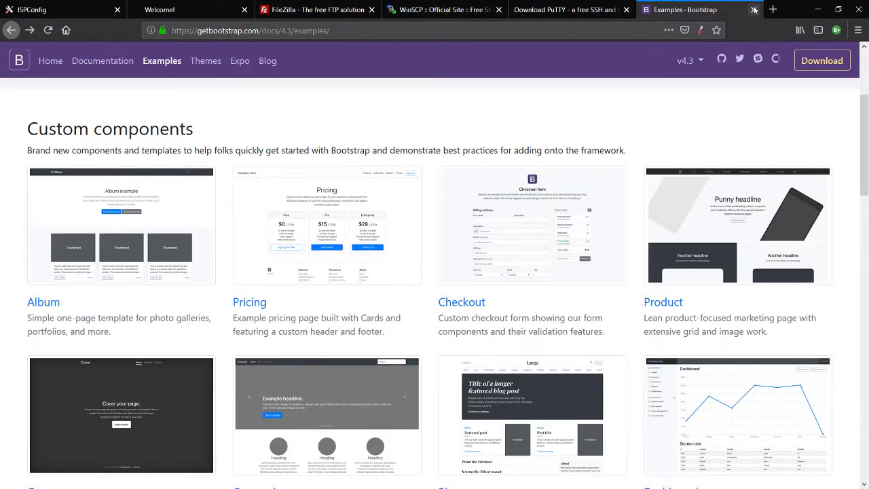
Search the web for "index example" and refine the search to "index example html"
left_click(611, 34)
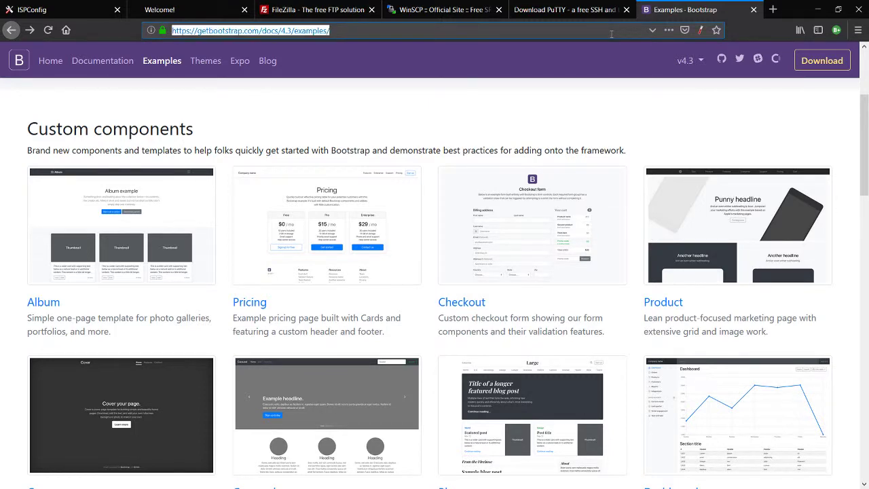
type("index exam")
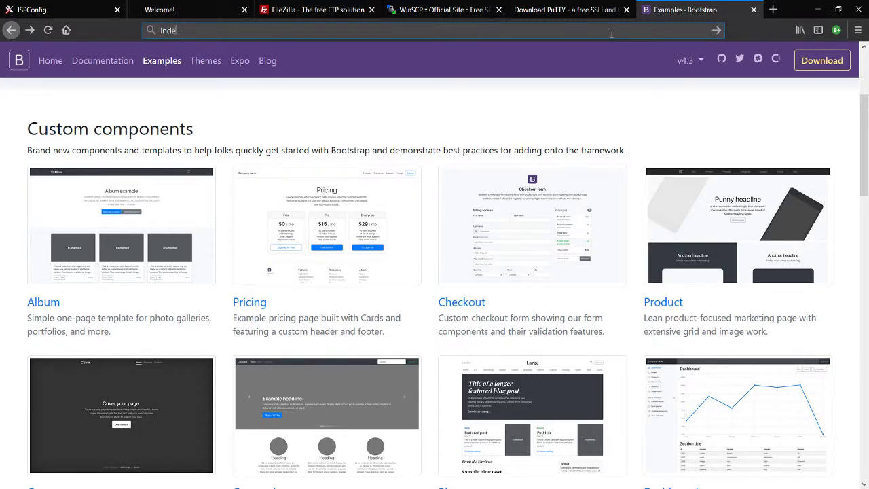
type("ple")
key("Return")
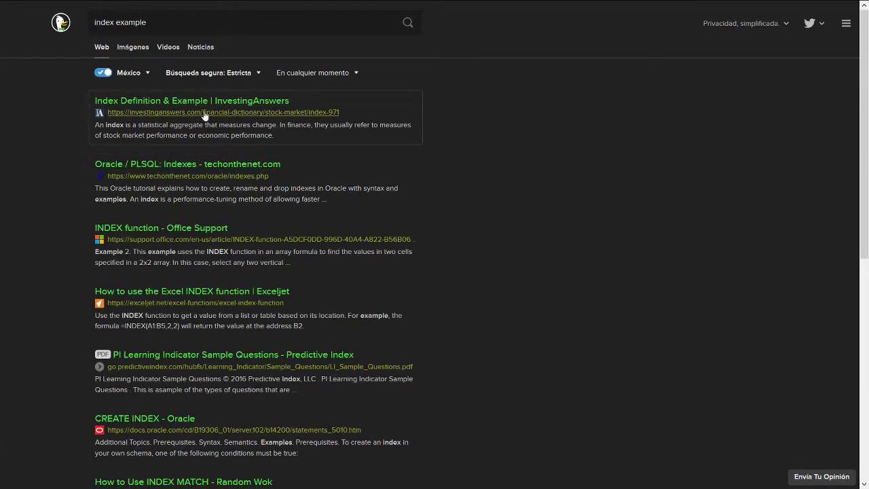
left_click(185, 23)
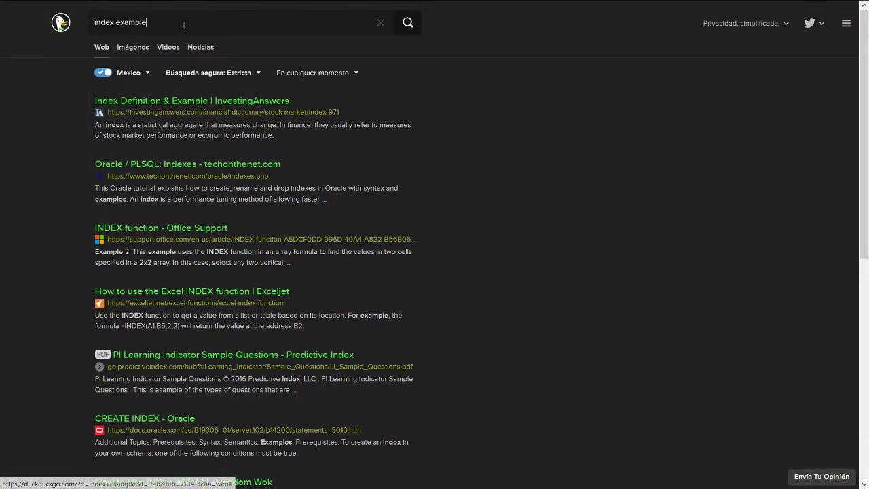
type("html")
key("Return")
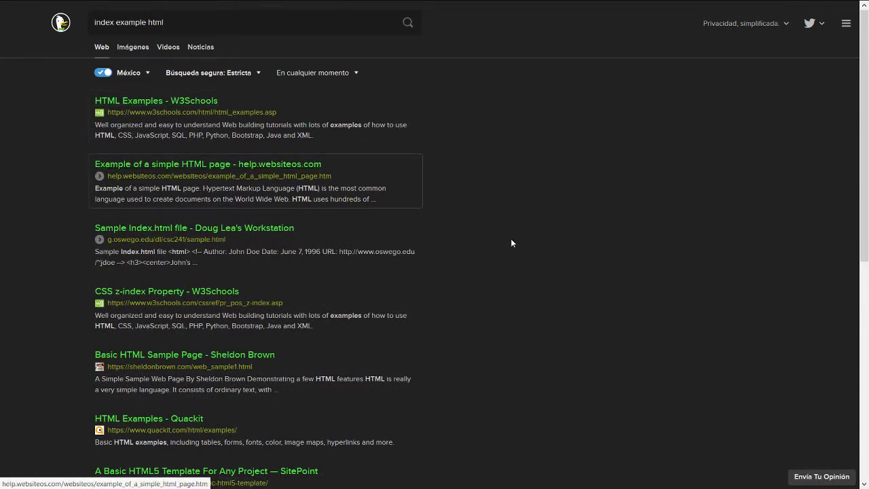
Open the help.websiteos.com example of a simple HTML page, examine its preview and code, and return to the search results
key("Return")
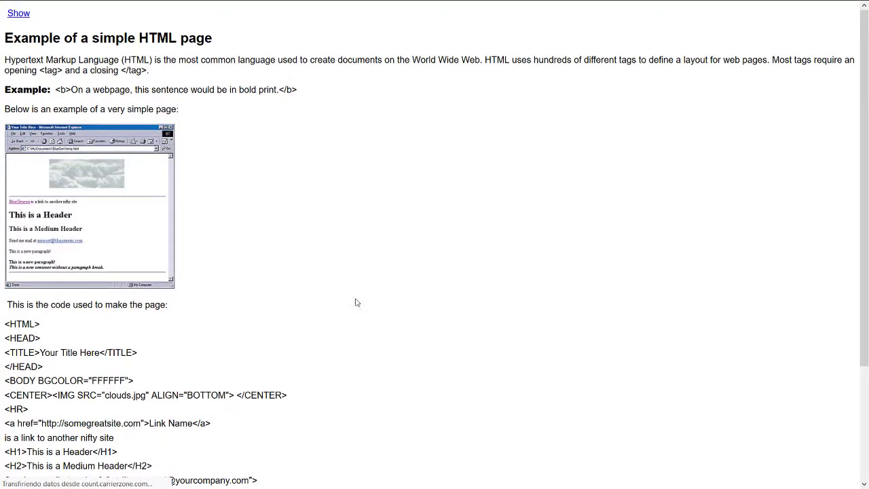
scroll(183, 296, "down", 2)
scroll(176, 294, "up", 2)
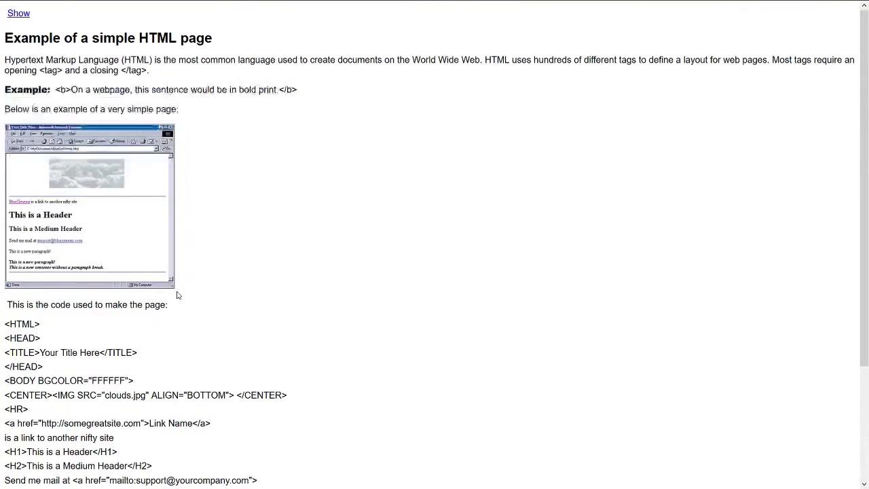
left_click(12, 30)
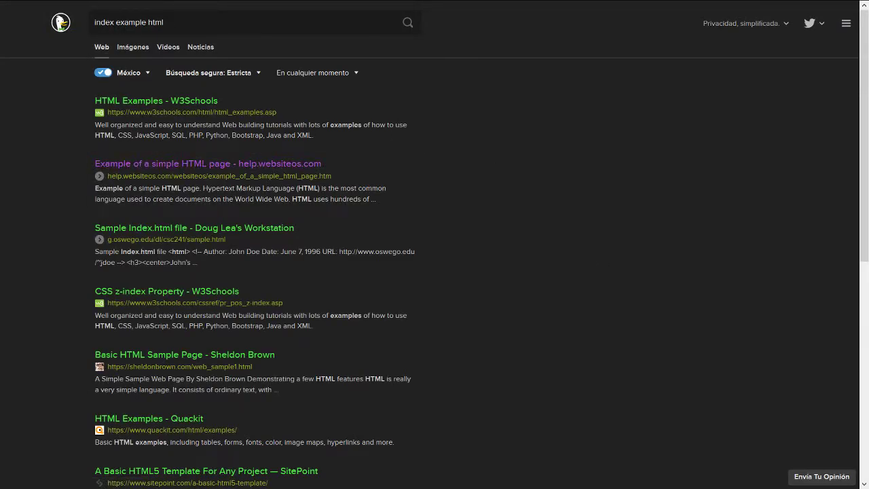
Switch to FileZilla, look through the HTML error pages in the remote web/error folder and return to the web folder
key("alt+Right")
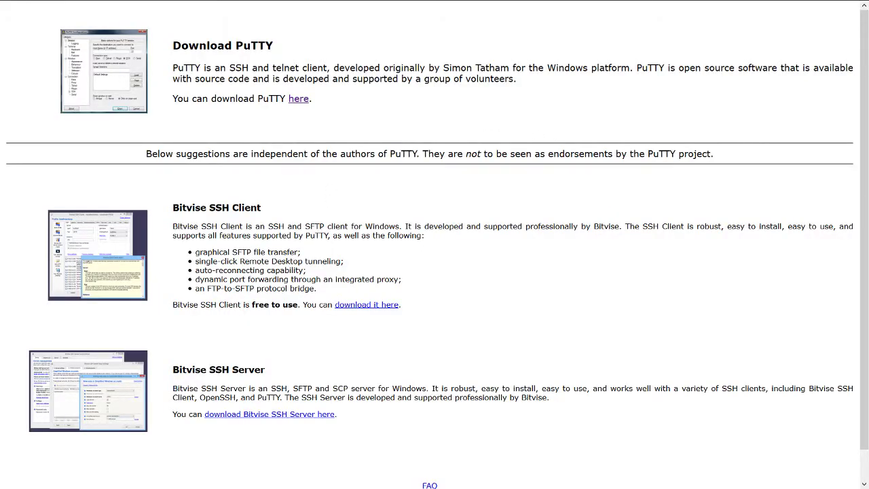
key("ctrl+Tab")
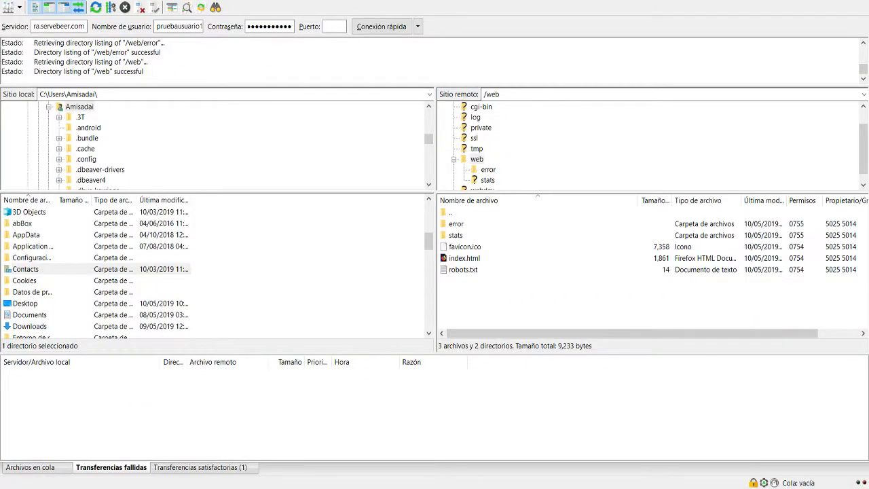
double_click(467, 225)
left_click(474, 224)
left_click(473, 235)
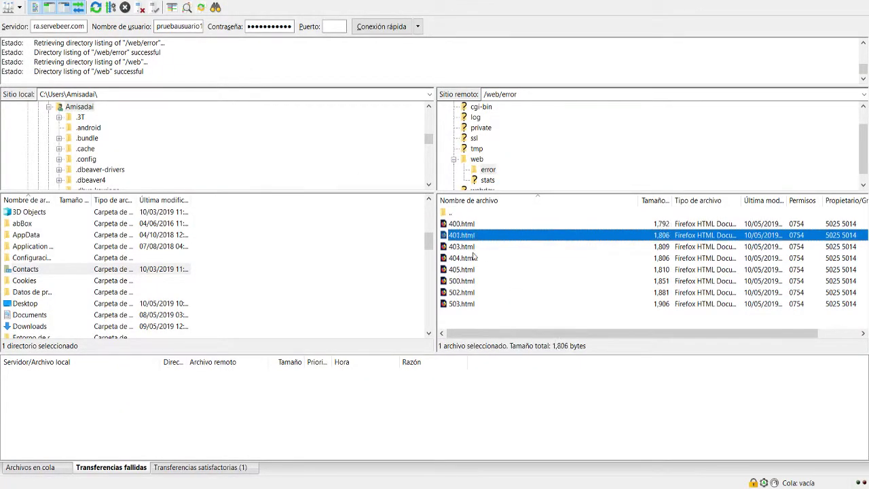
left_click(472, 248)
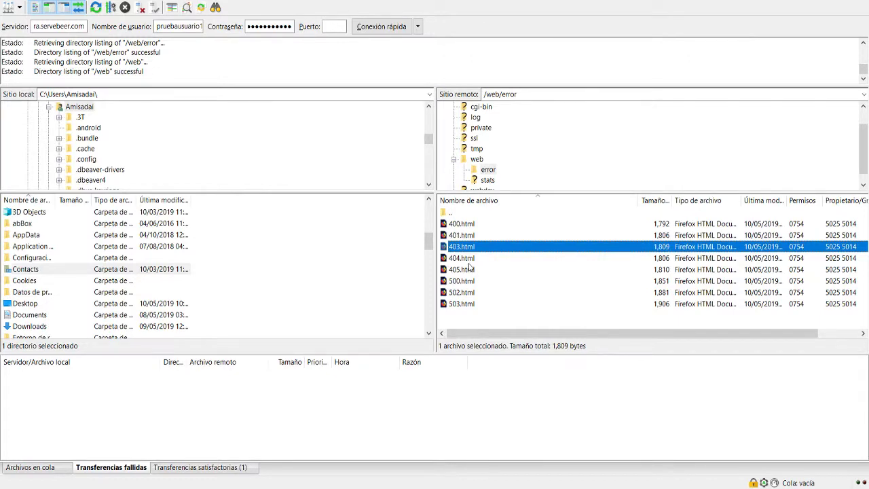
left_click(470, 270)
left_click(472, 281)
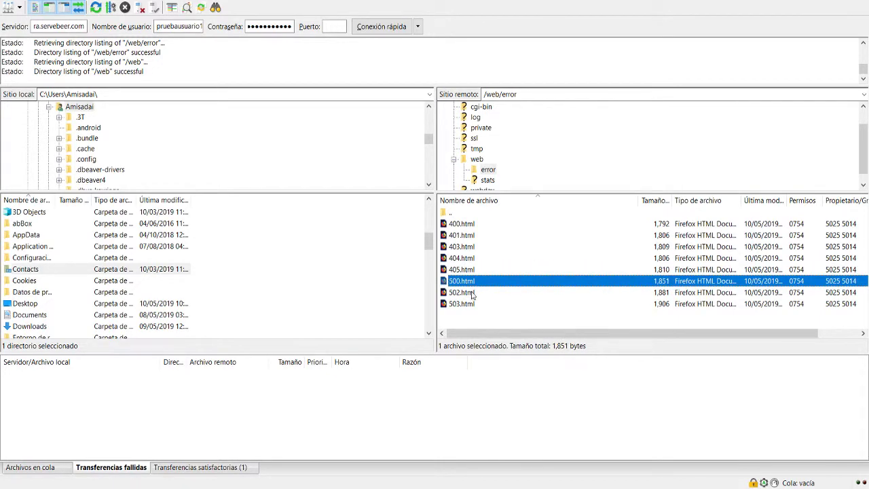
left_click(473, 293)
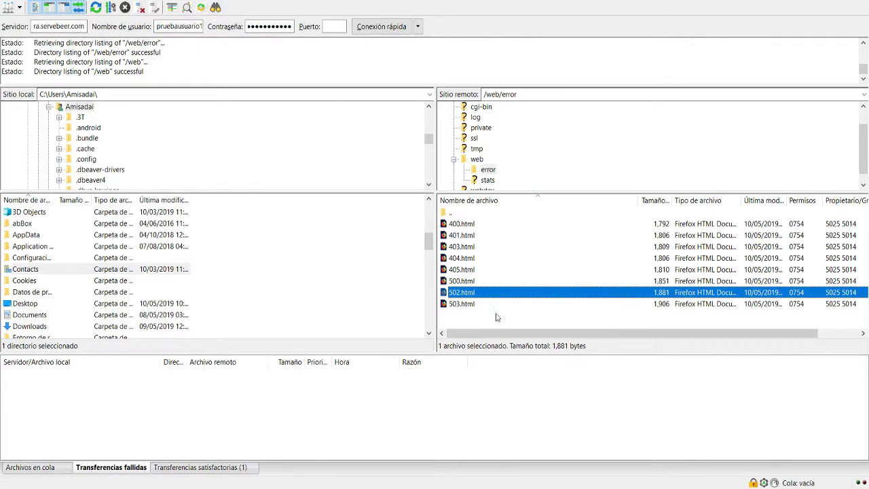
left_click(448, 214)
double_click(448, 214)
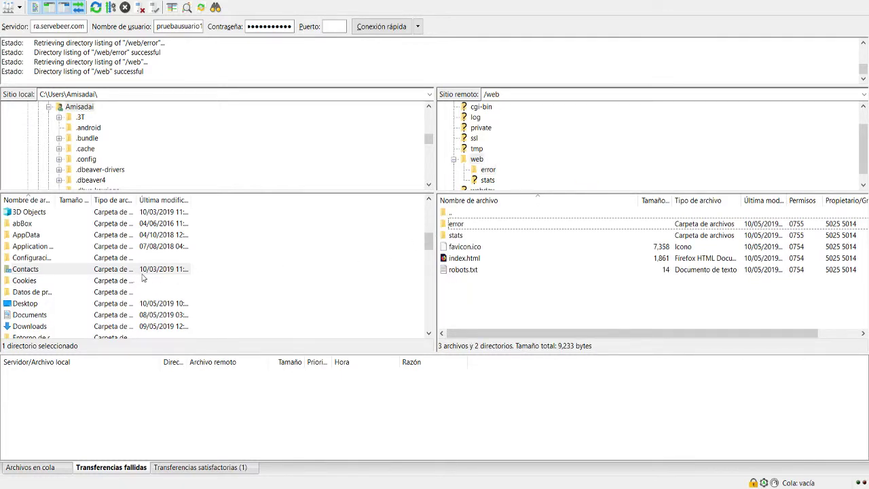
Open the local Pictures folder and look through its image files
left_click(41, 259)
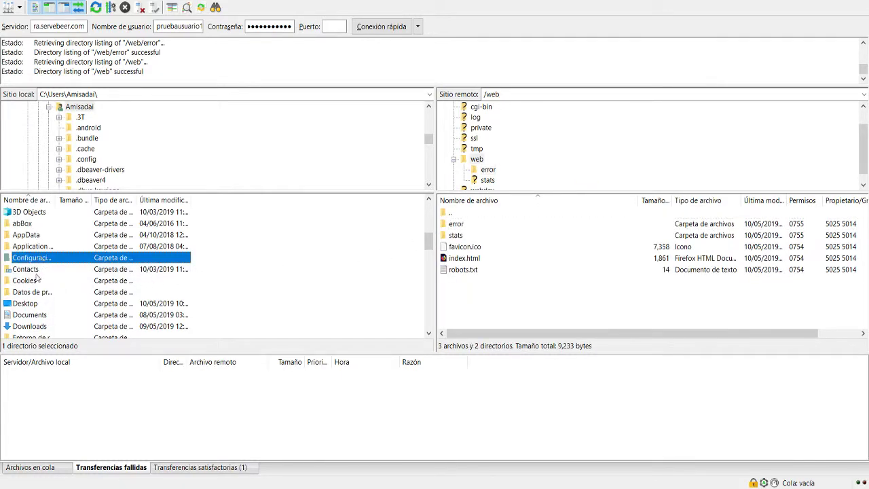
scroll(42, 310, "down", 3)
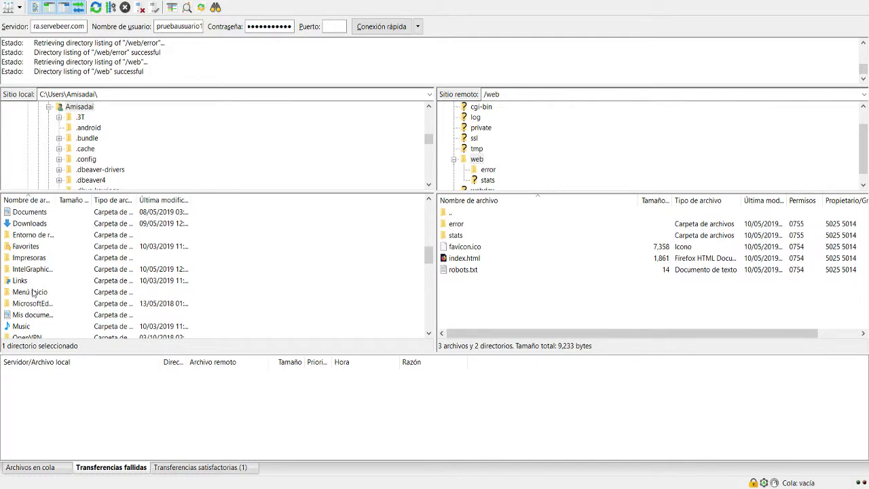
scroll(34, 288, "down", 3)
left_click(25, 260)
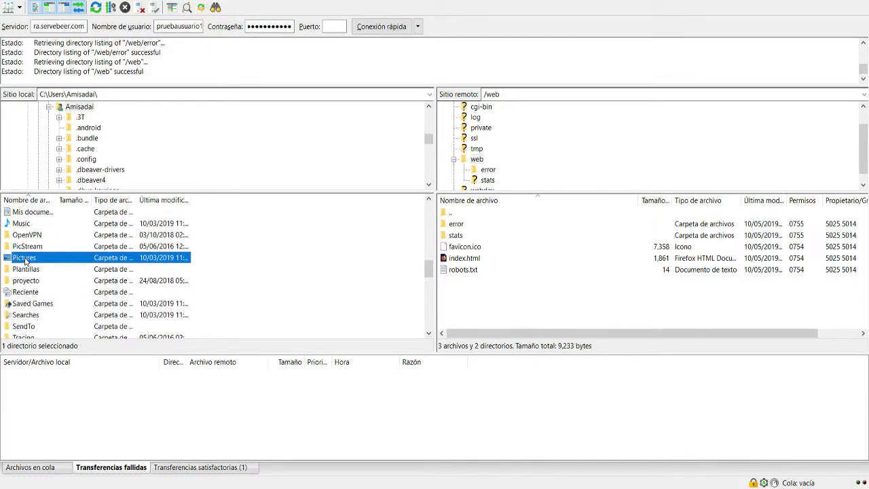
double_click(25, 260)
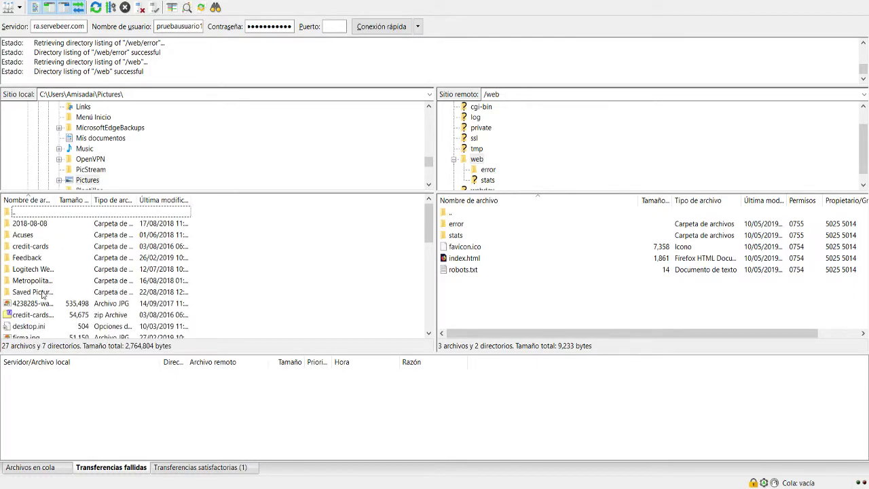
left_click(39, 304)
scroll(38, 307, "down", 3)
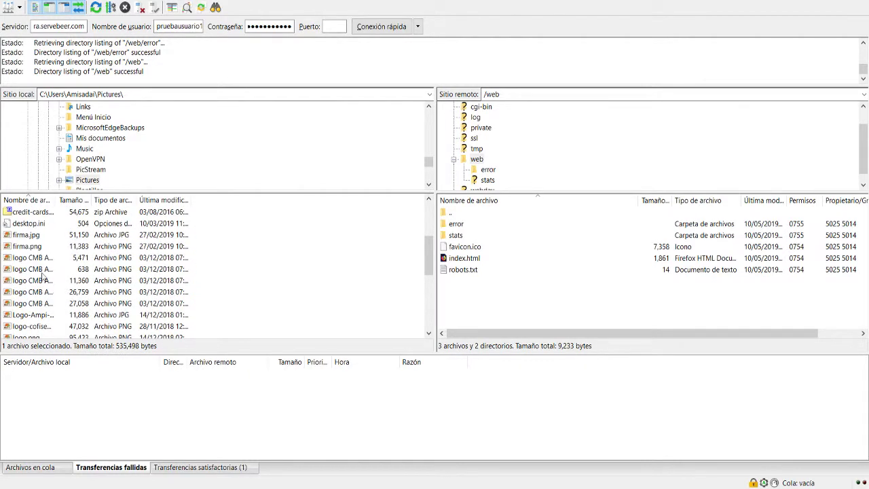
scroll(40, 264, "down", 1)
scroll(40, 272, "down", 1)
scroll(44, 311, "down", 3)
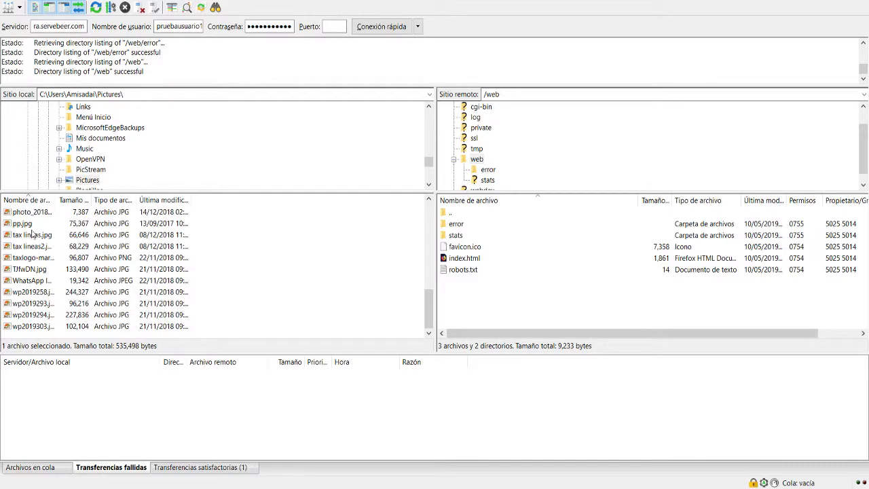
scroll(50, 289, "up", 2)
scroll(40, 279, "up", 1)
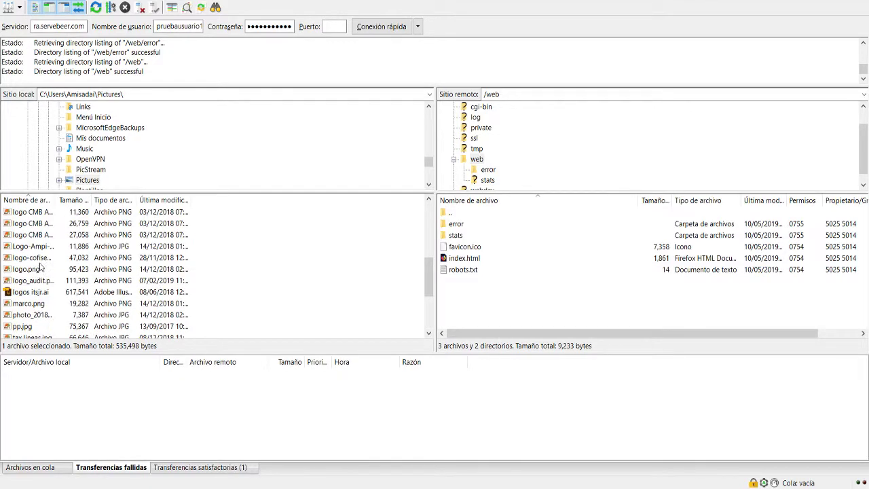
Upload logo-cofisem-blanco.png from the local Pictures folder to the remote web folder and select the uploaded file
left_click(32, 260)
left_click(38, 270)
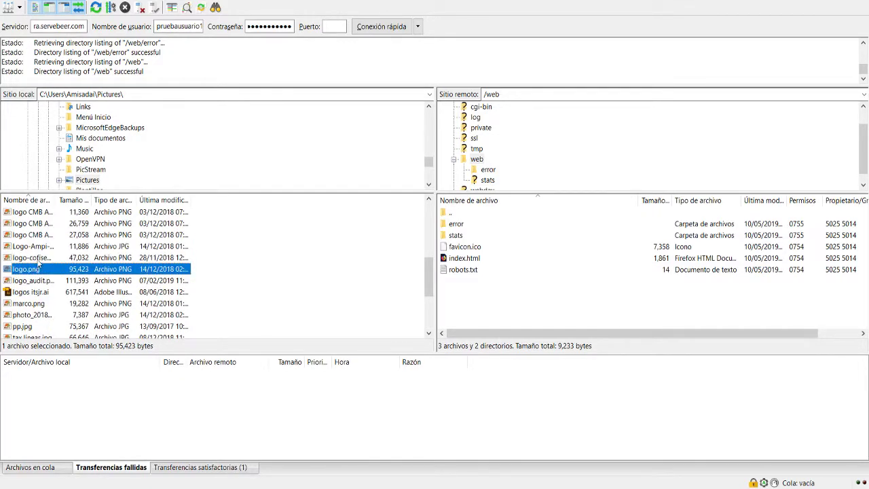
left_click(38, 262)
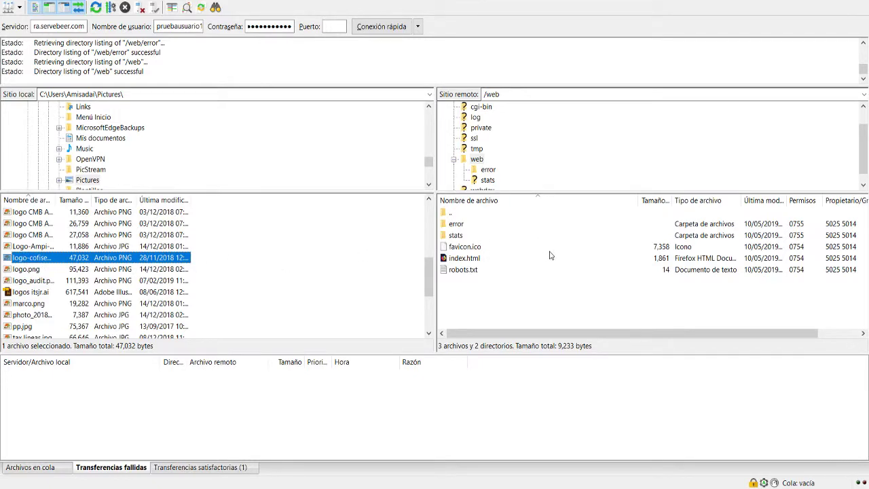
left_click(543, 306)
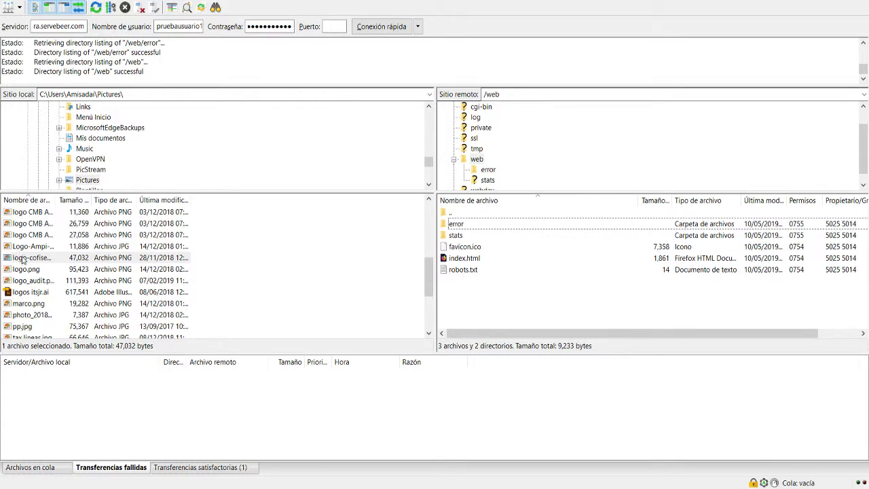
left_click(23, 258)
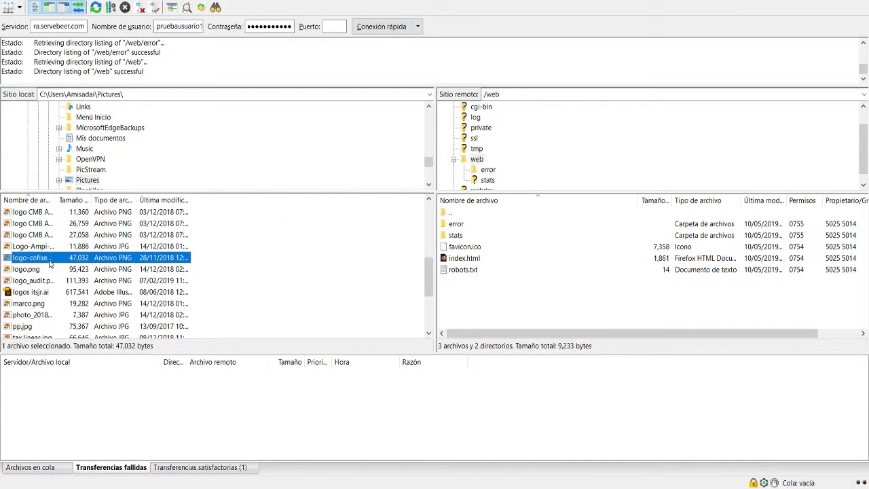
left_click_drag(49, 263, 127, 263)
left_click_drag(88, 260, 485, 296)
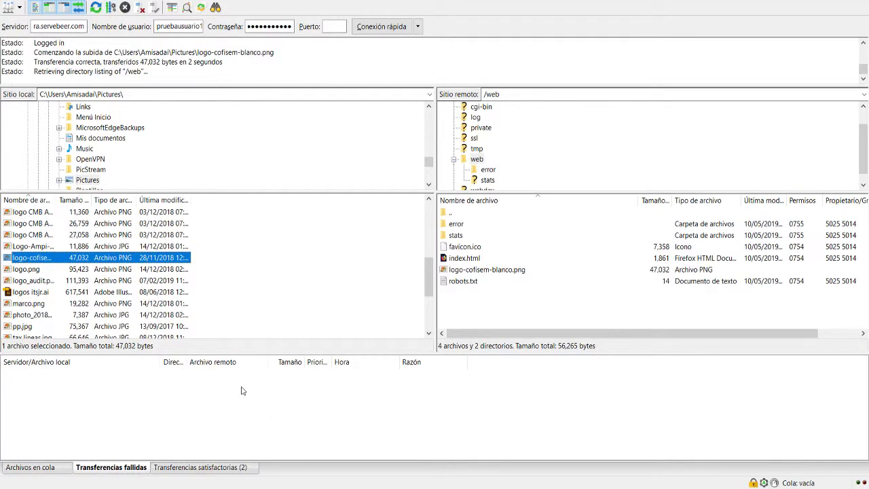
left_click(514, 273)
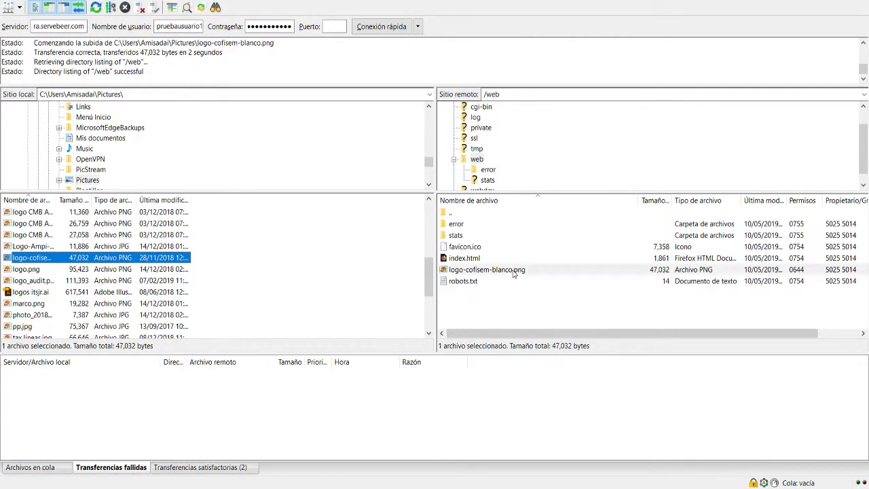
Show the queued transfers and upload logo.png from the local Pictures folder to the remote web folder
left_click(56, 466)
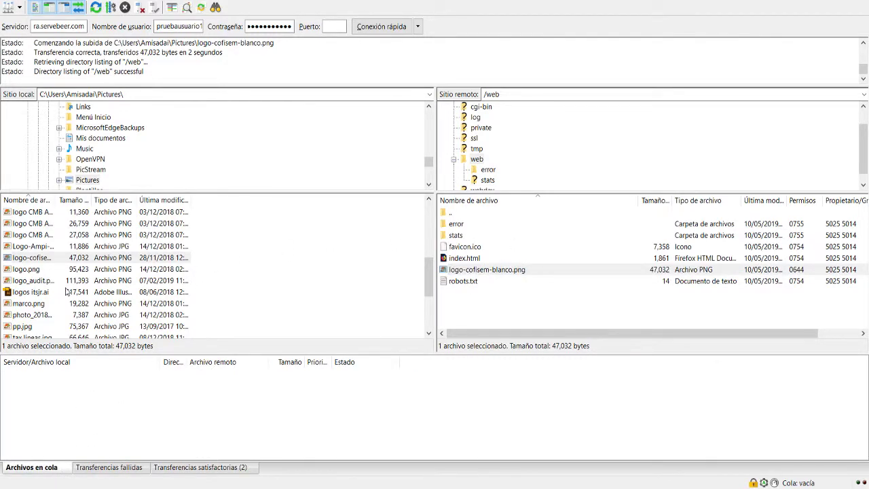
left_click_drag(27, 270, 476, 313)
left_click(160, 393)
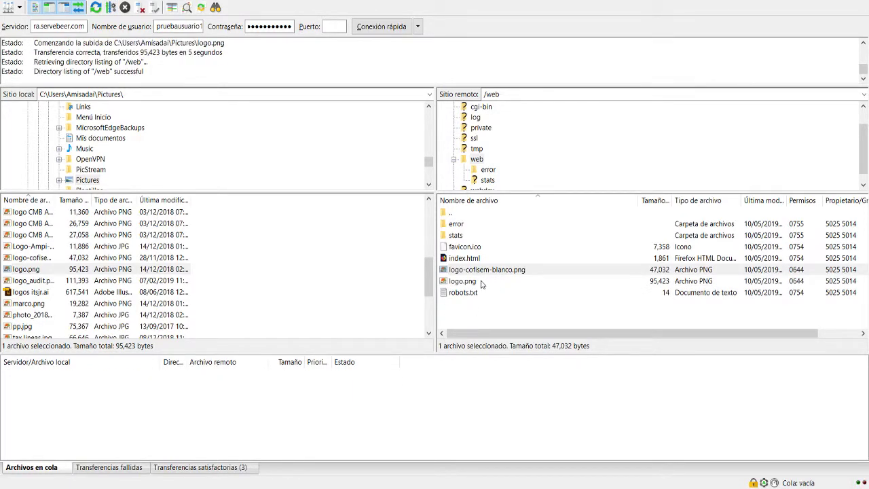
left_click(463, 282)
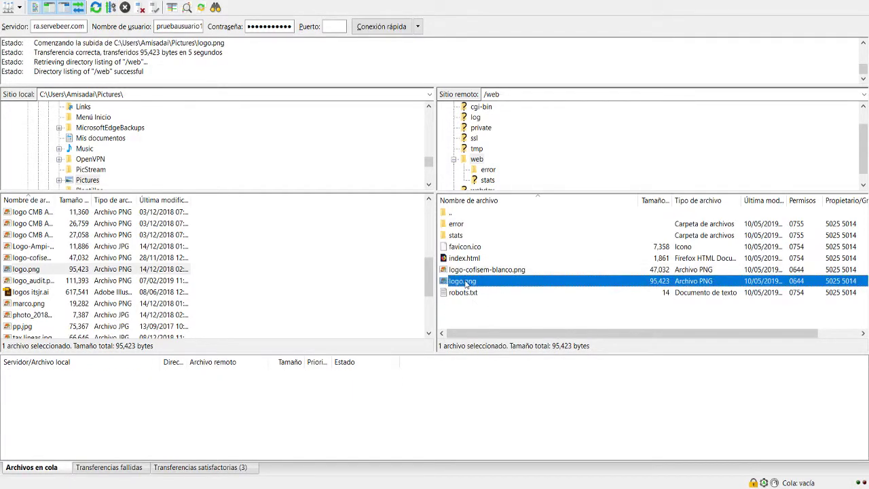
left_click(509, 375)
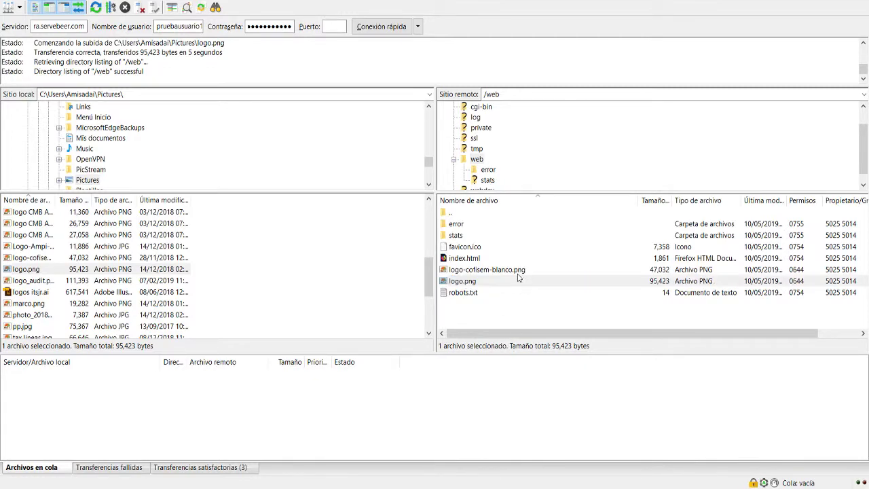
Delete logo.png from the remote web folder and select logo-cofisem-blanco.png there
left_click(439, 283)
key("Delete")
left_click(467, 271)
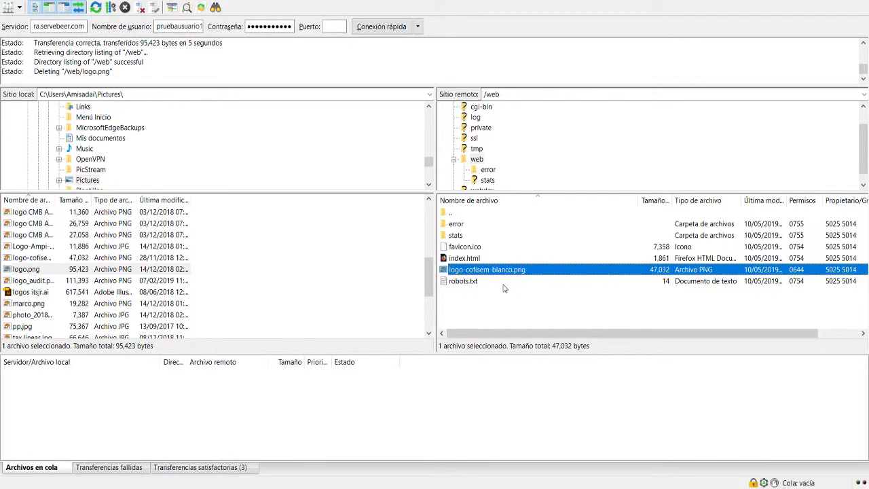
left_click(292, 273)
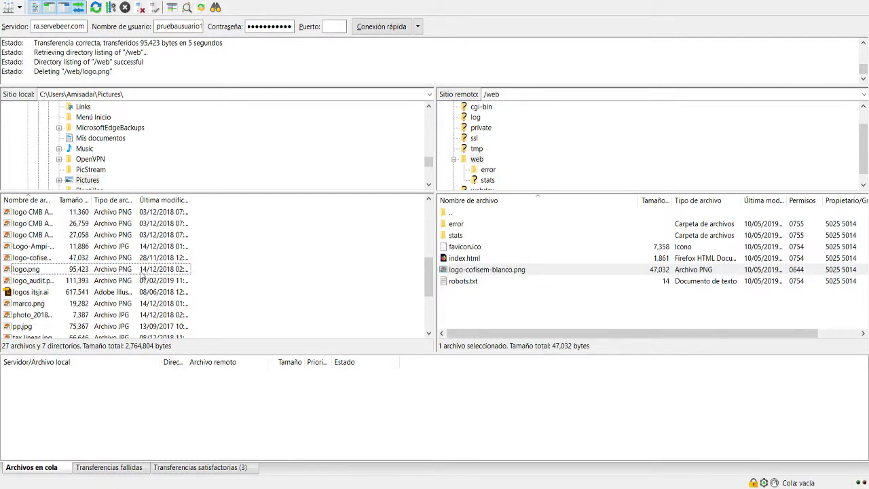
left_click(481, 271)
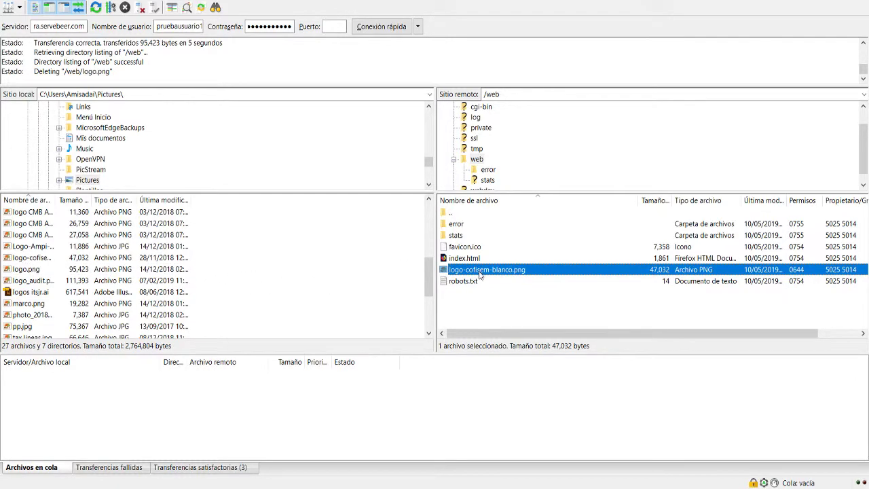
Copy the remote file's name, open pruebacajanegra.servebeer.com/logo-cofisem-blanco.png in the browser to view the image, and return to the site's index page
key("F2")
key("Escape")
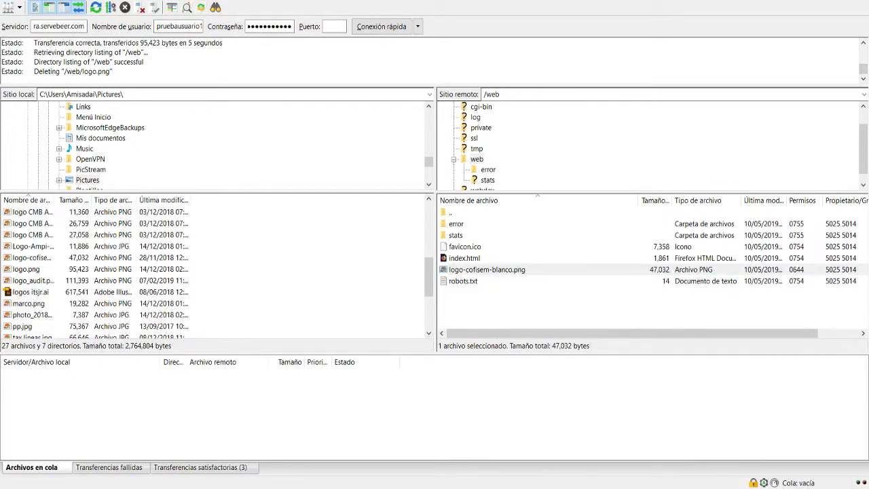
left_click(493, 305)
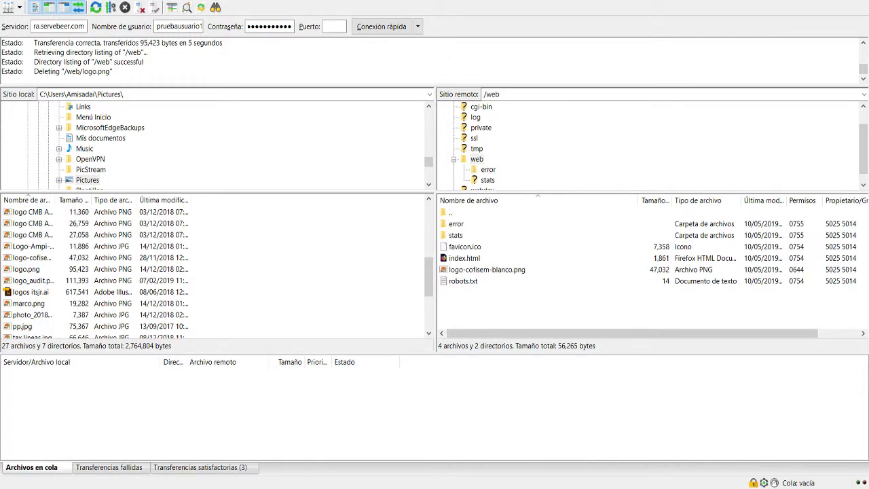
left_click(469, 289)
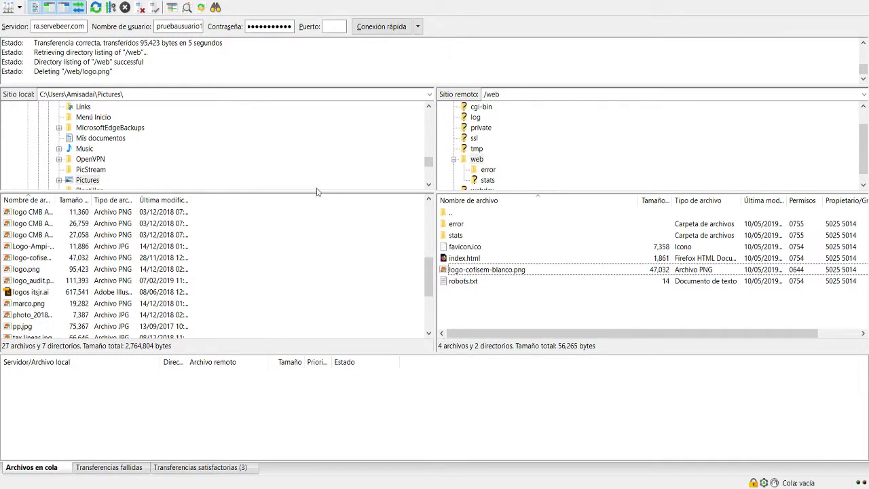
left_click(269, 27)
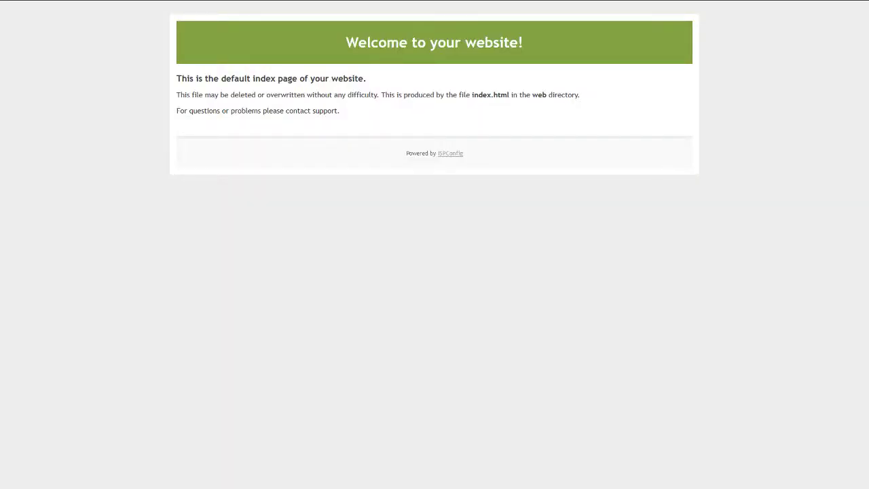
mouse_move(306, 3)
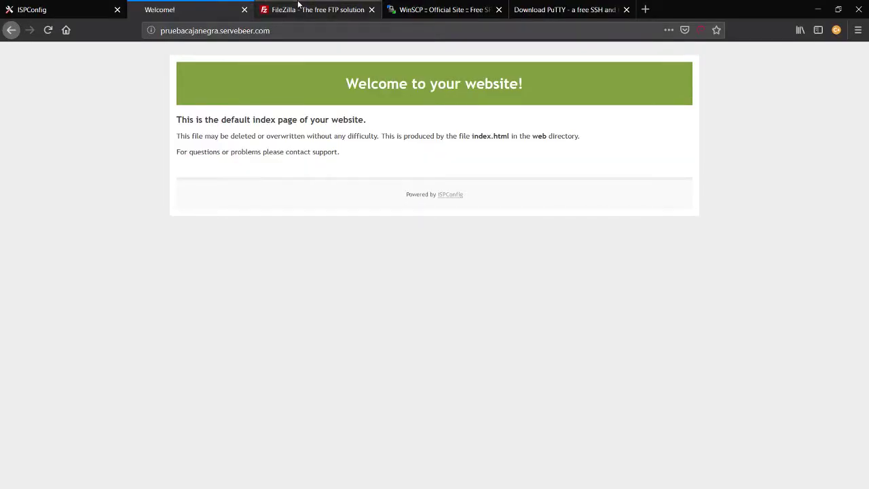
left_click(301, 30)
left_click(311, 27)
type("/logo-cofisem-blanco.png")
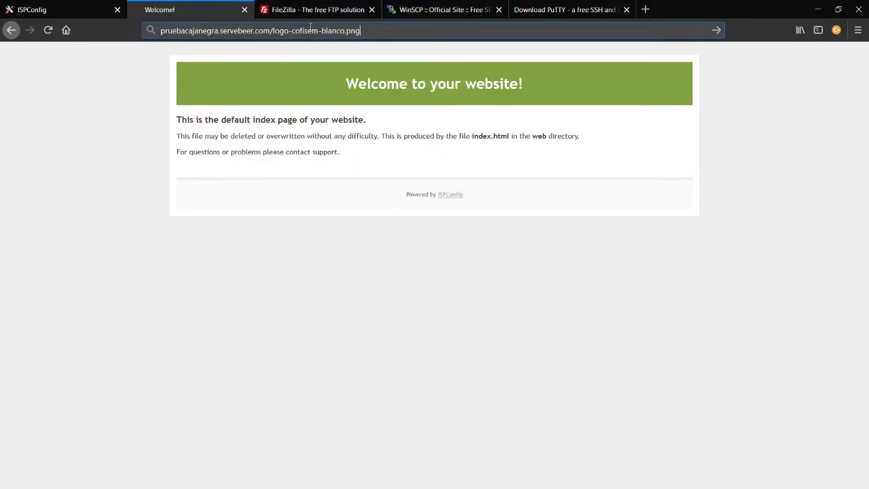
key("Return")
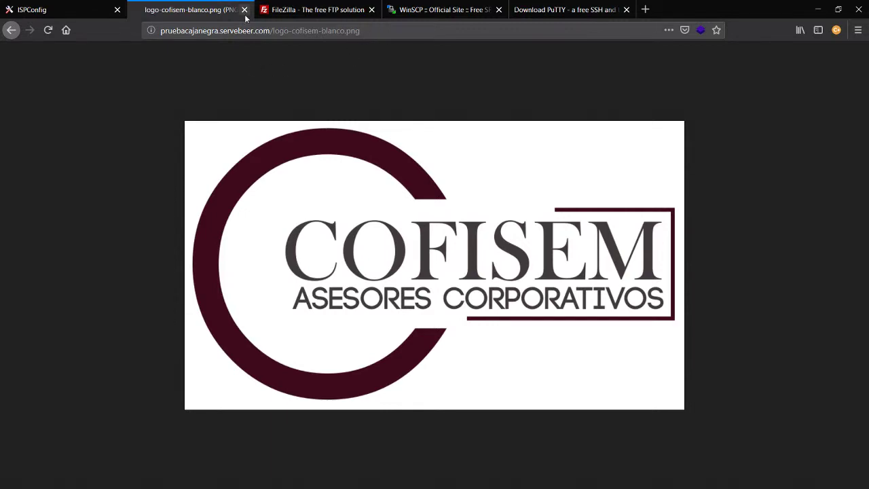
left_click(11, 30)
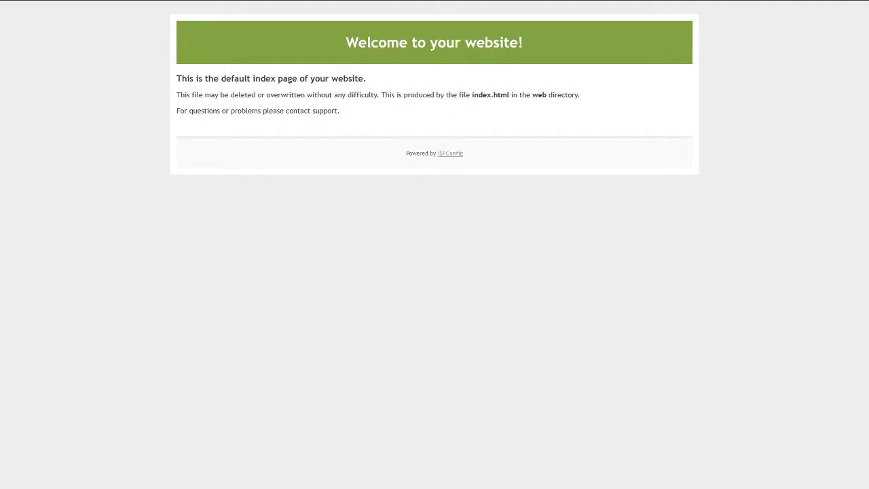
Switch to File Explorer and look through Acceso rápido, Este equipo and Red, returning to Este equipo with its network locations
key("alt+Tab")
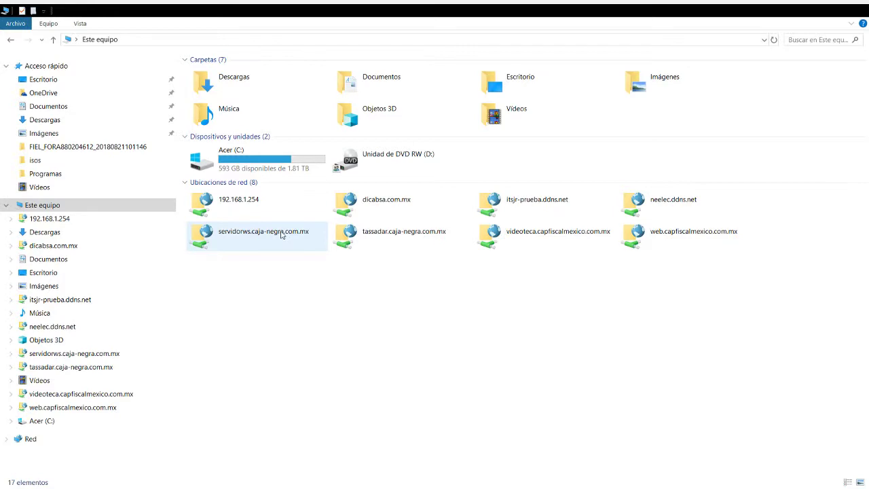
left_click(46, 66)
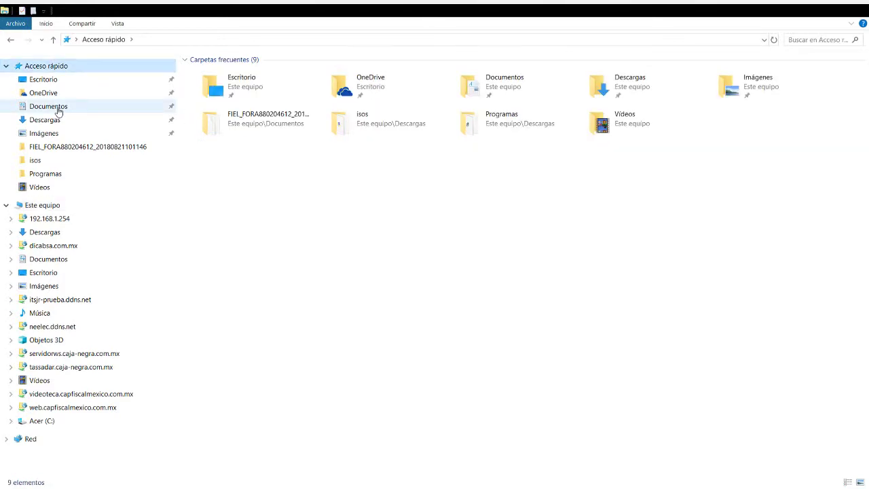
left_click(42, 206)
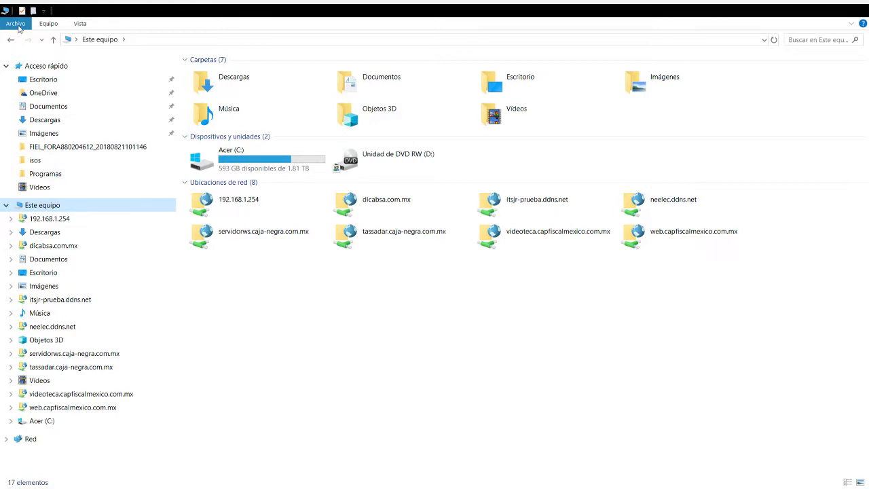
left_click(38, 439)
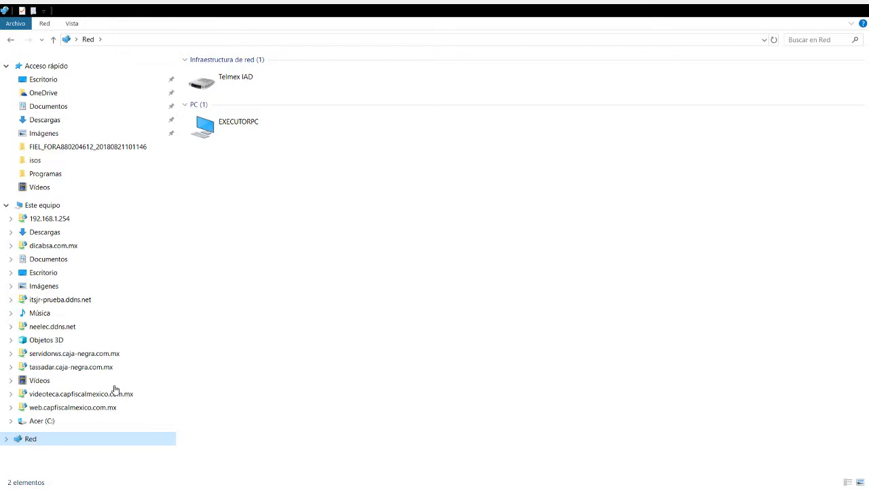
key("alt+Left")
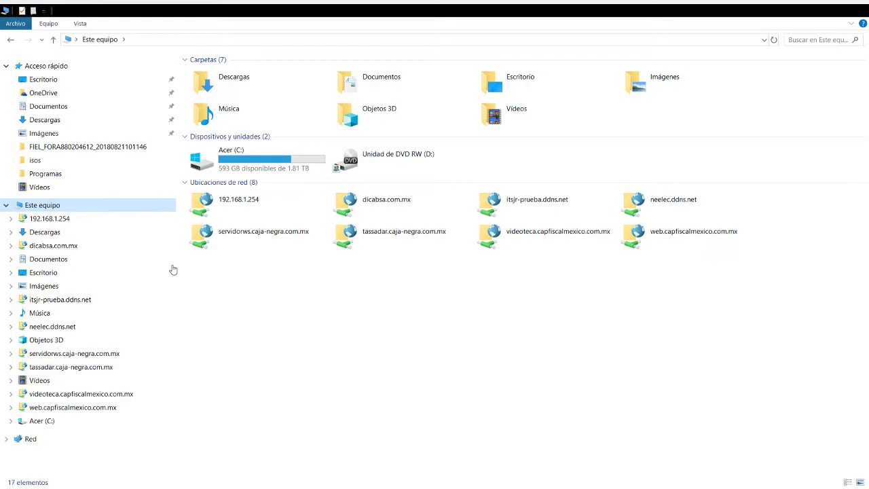
left_click(238, 284)
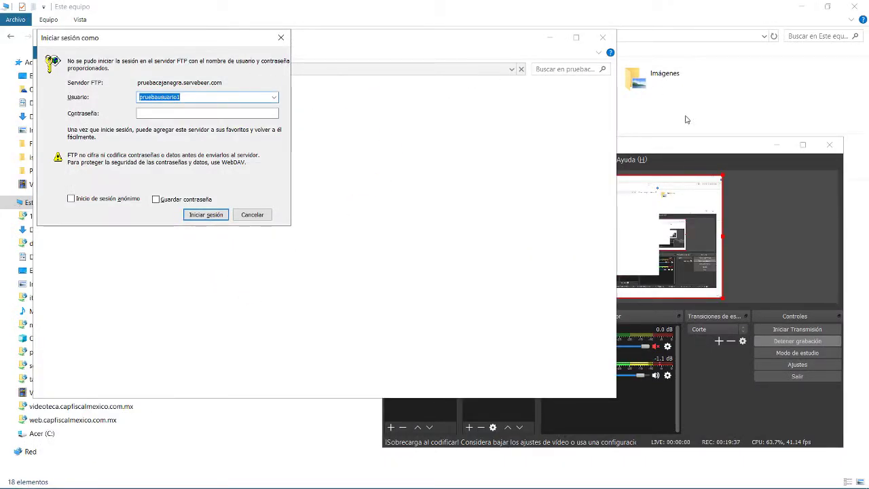
Try to log in to the FTP server pruebacajanegra.servebeer.com as pruebausuario1 with the account password in a maximized window
left_click(776, 145)
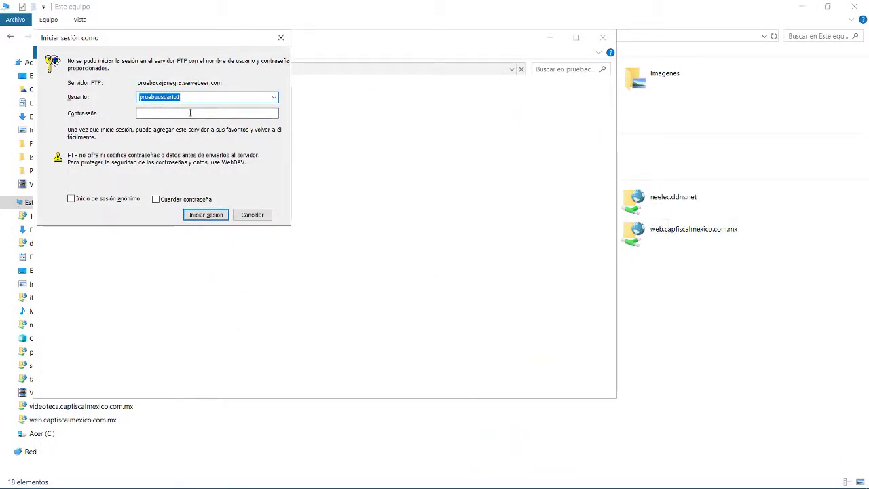
left_click(190, 112)
key("ctrl+v")
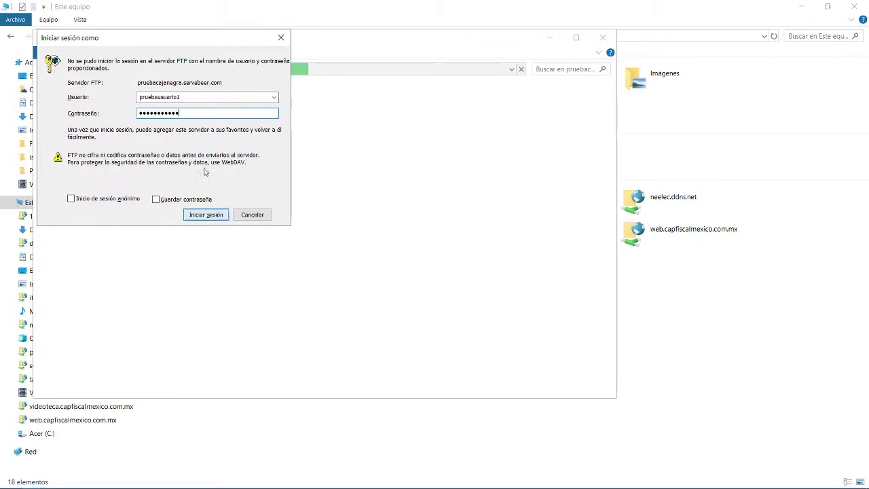
left_click(206, 215)
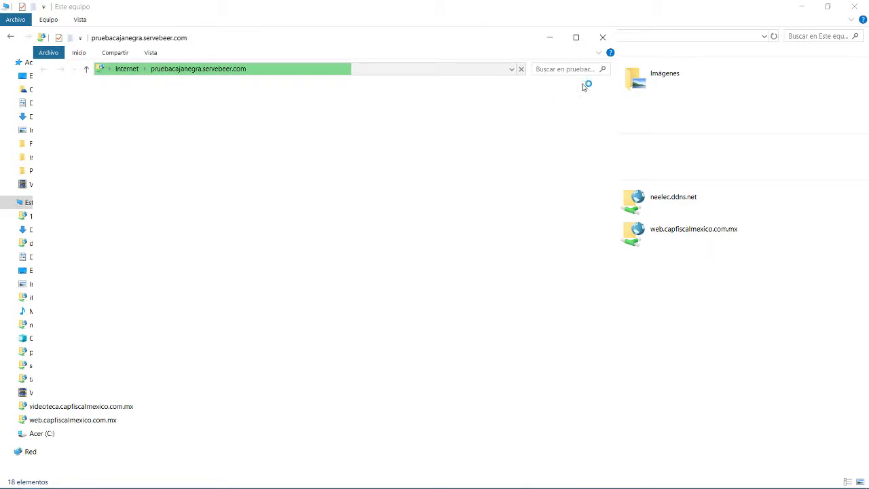
left_click(576, 37)
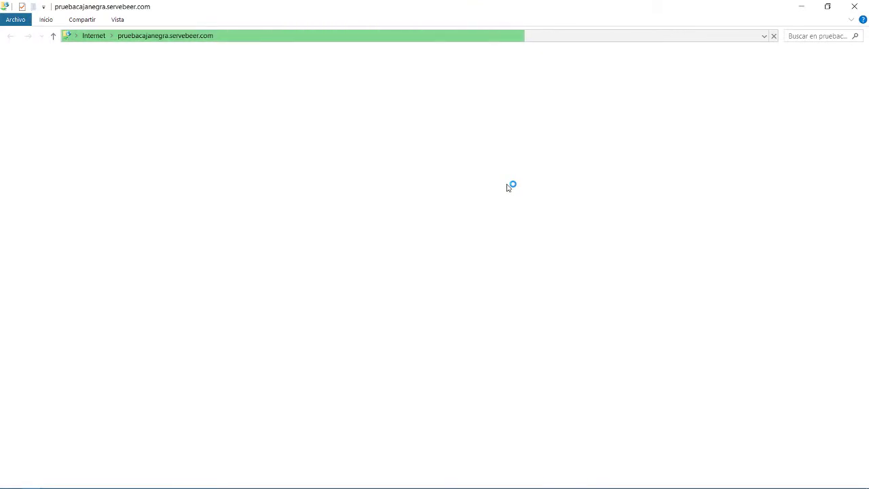
key("alt+Tab")
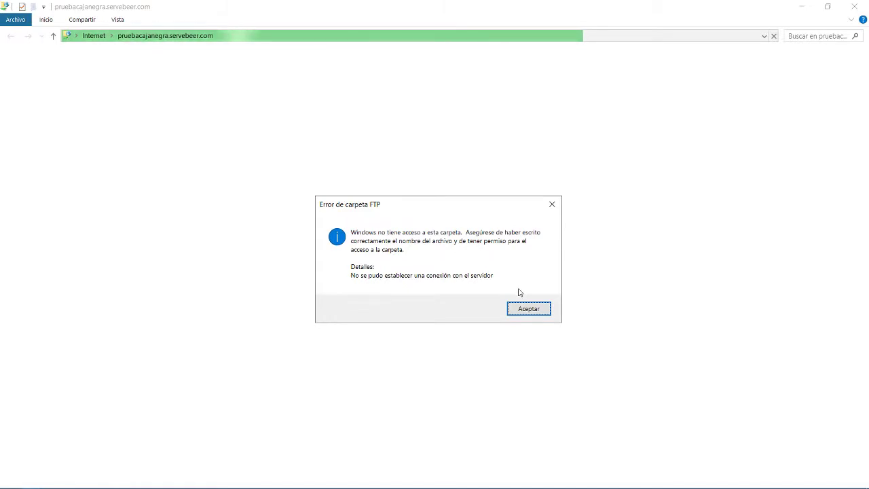
left_click(528, 308)
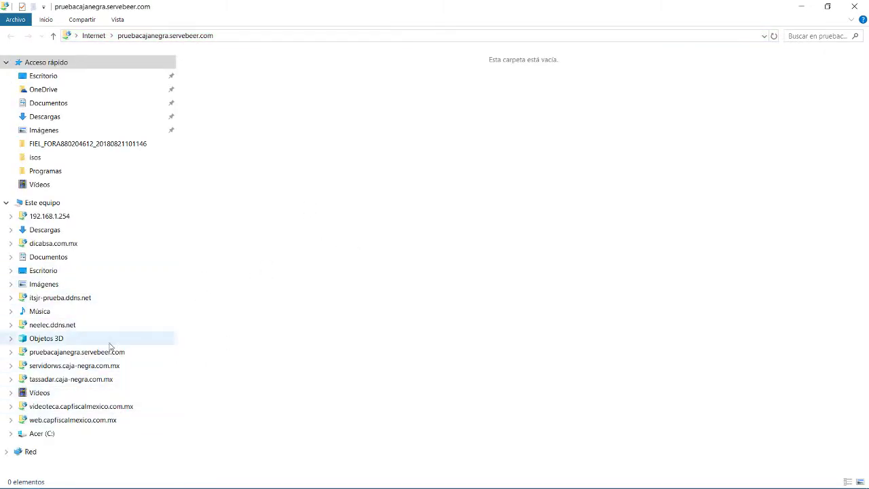
Inspect the destination address in the properties of the pruebacajanegra.servebeer.com network location and close them
left_click(50, 351)
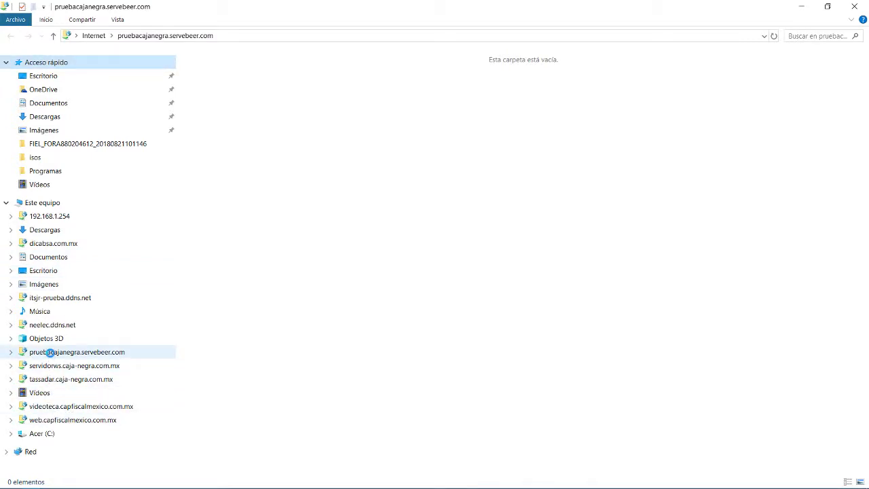
right_click(50, 352)
left_click(88, 344)
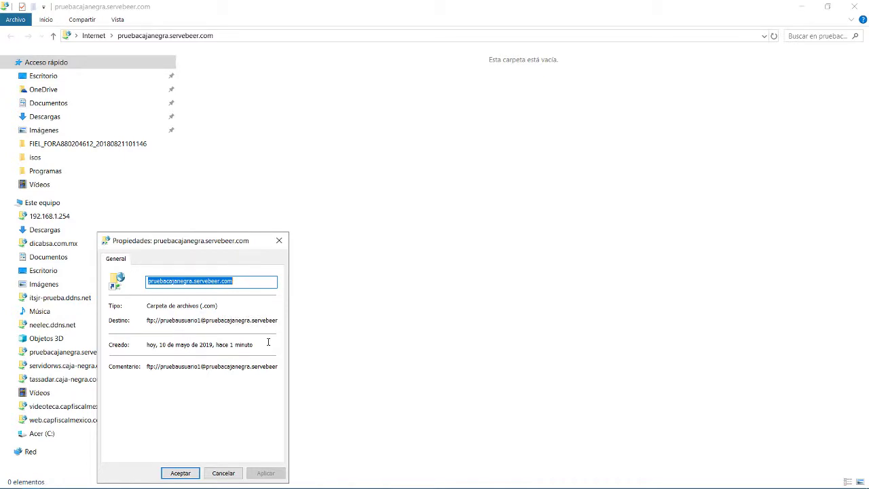
mouse_move(262, 319)
left_mouse_down()
mouse_move(290, 319)
mouse_move(278, 328)
left_mouse_up()
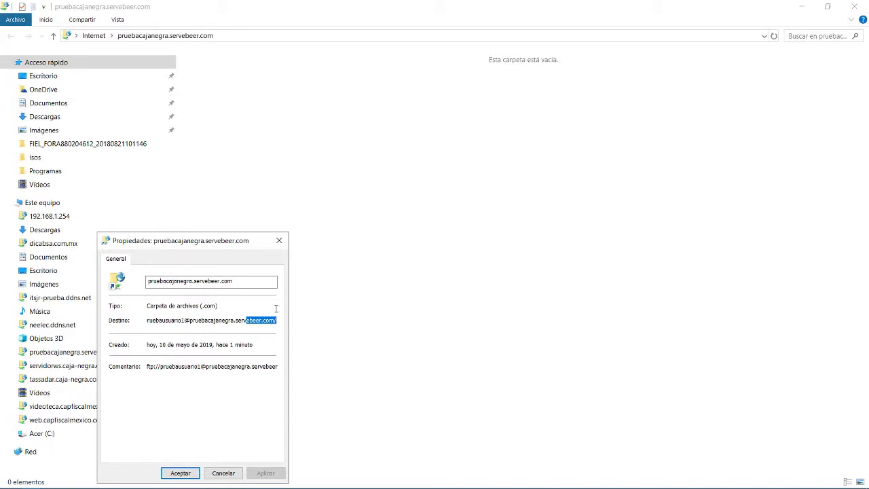
left_click(280, 242)
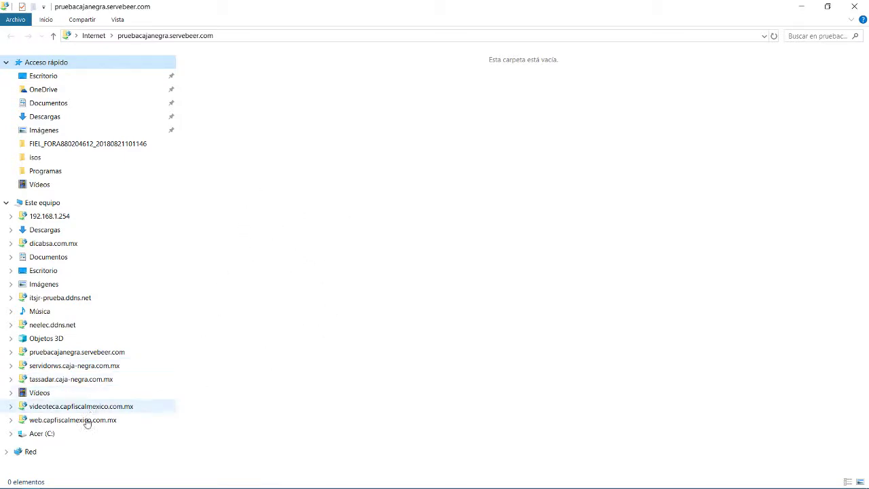
Reopen the pruebacajanegra.servebeer.com network location and close FileZilla, discarding its pending file edits
left_click(68, 352)
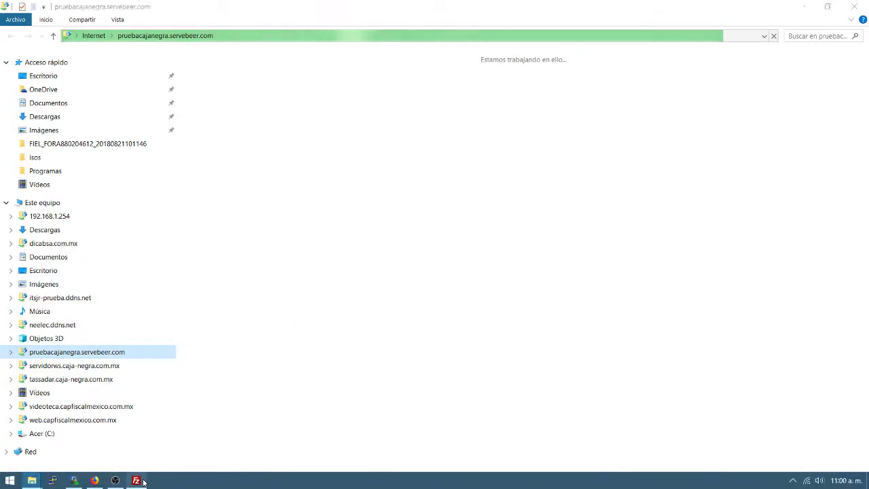
left_click(144, 482)
left_click(854, 6)
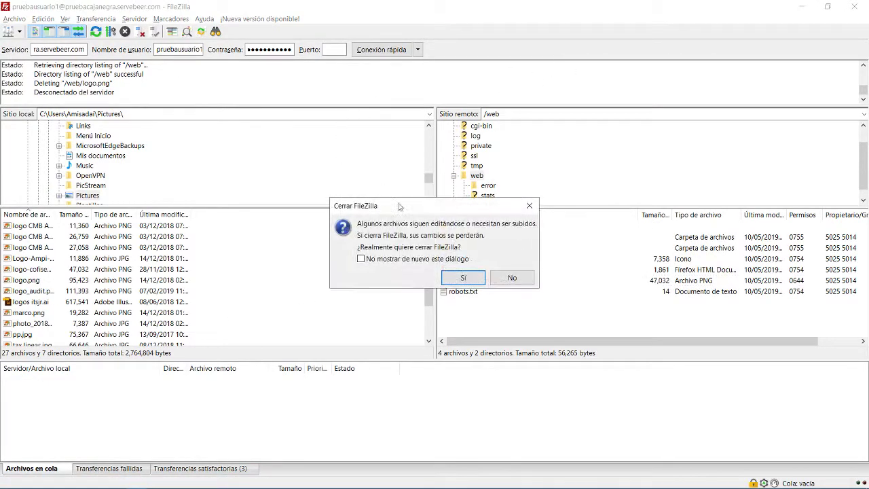
left_click(463, 278)
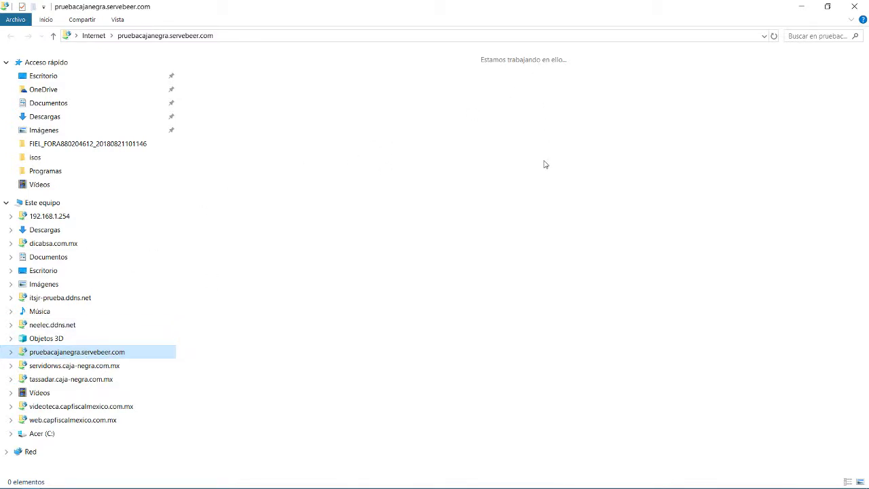
Switch to WinSCP and set the new site's protocol to FTP
key("alt+Tab")
key("alt+Tab")
key("alt+Tab")
key("alt+Tab")
key("alt+Tab")
key("alt+Tab")
key("alt+Tab")
key("alt+Tab")
key("alt+Tab")
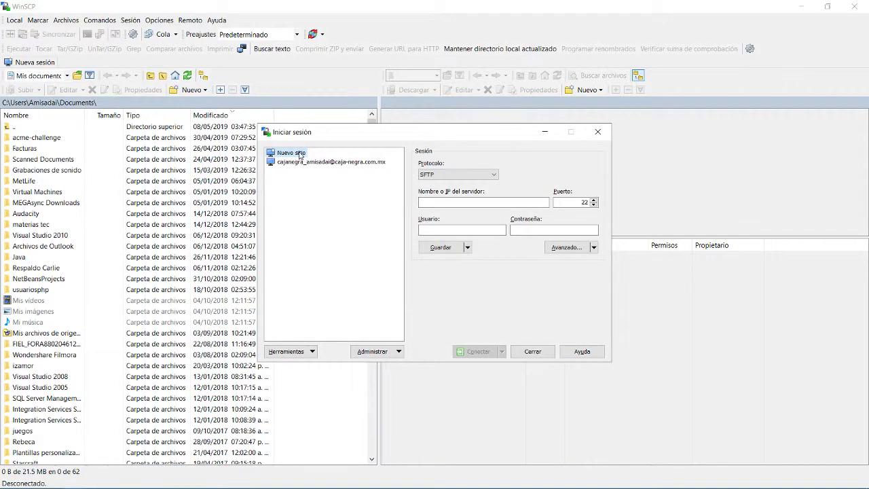
key("alt+Tab")
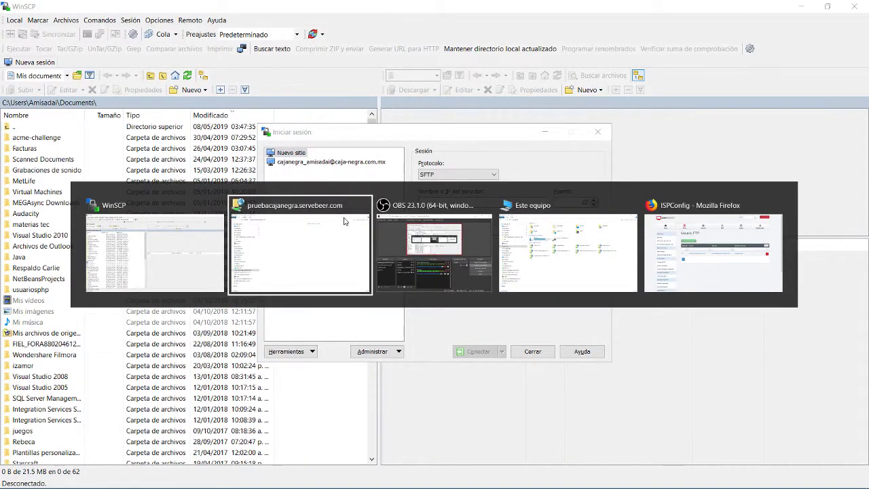
key("alt+Tab")
key("alt+Tab")
key("alt+Tab")
key("alt+Tab")
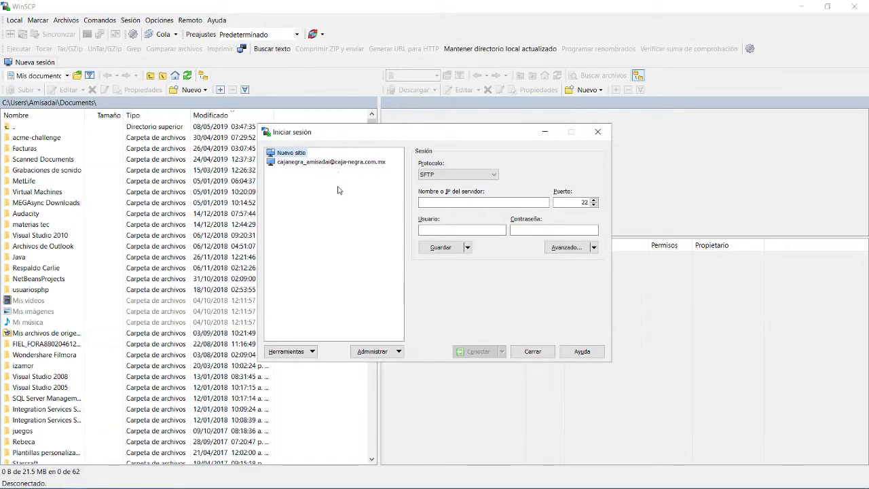
key("alt+Tab")
key("alt+Tab")
key("alt+Tab")
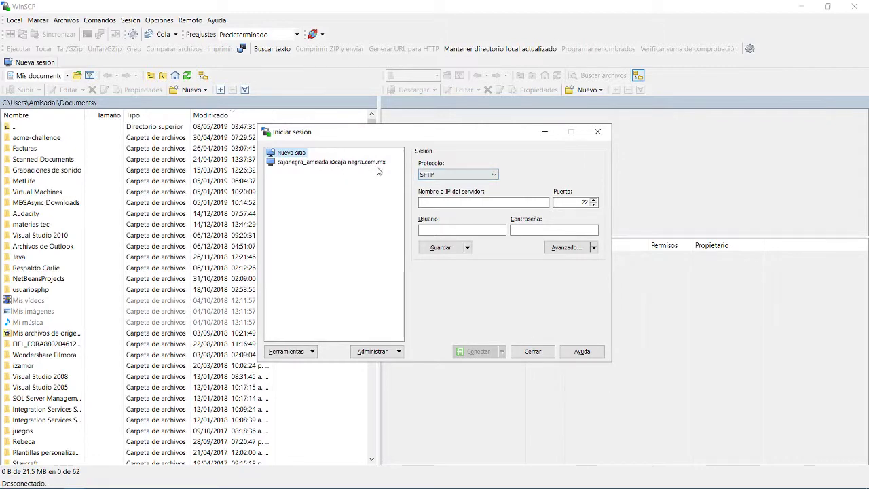
left_click(457, 176)
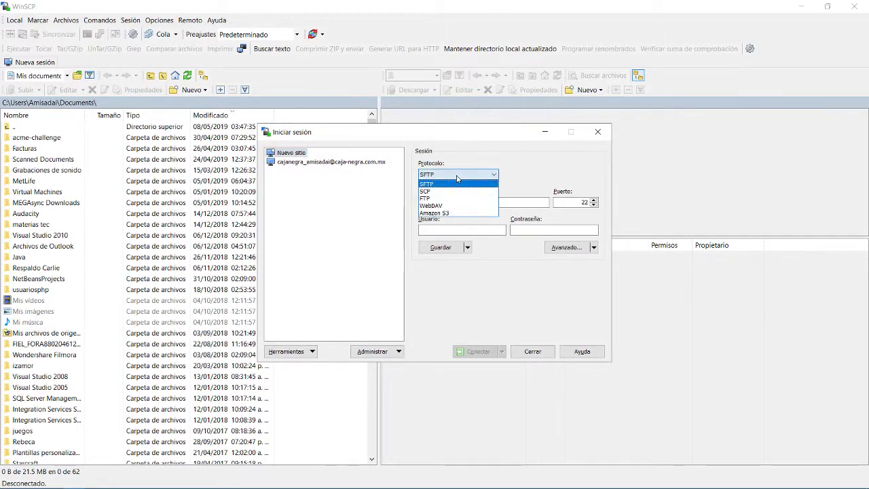
left_click(439, 198)
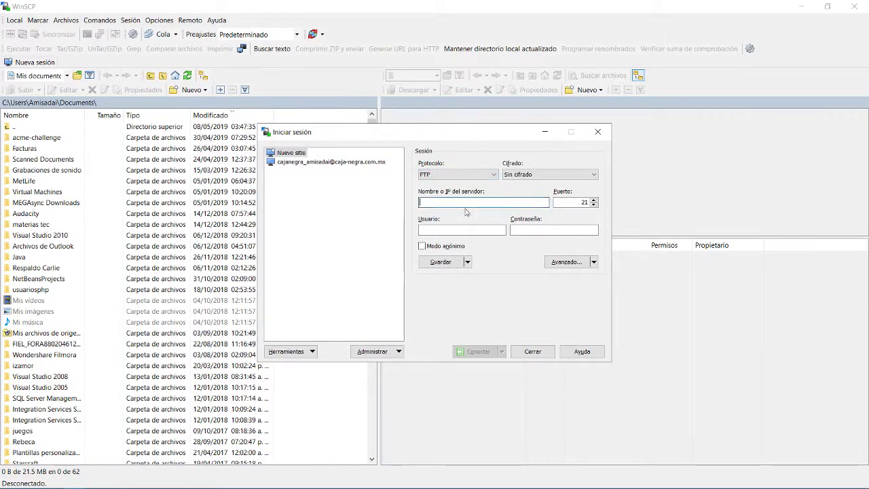
Set the new FTP site's server name to pruebacajanegra.servebeer.com
type("prueb")
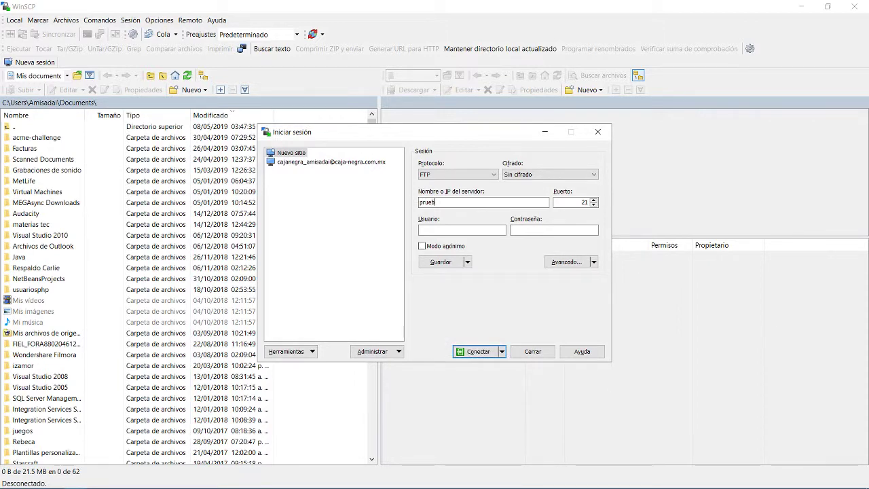
type("aserv")
key("BackSpace")
key("BackSpace")
key("BackSpace")
key("BackSpace")
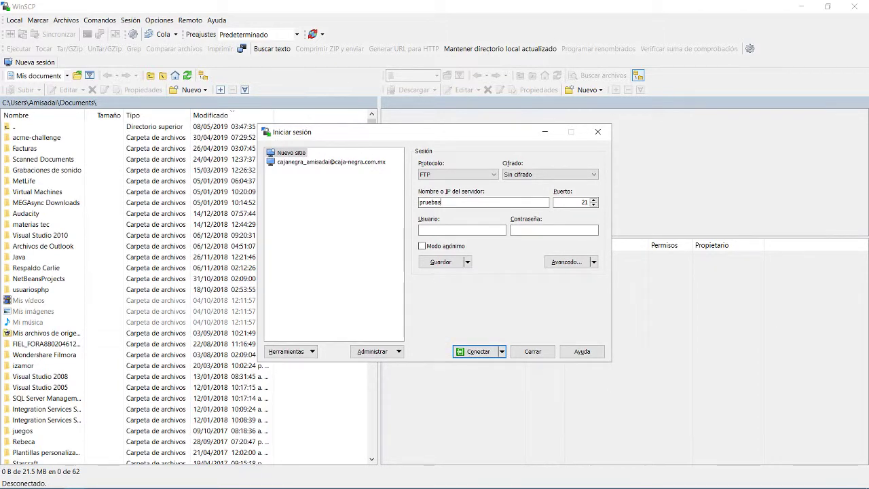
type("cajanegra")
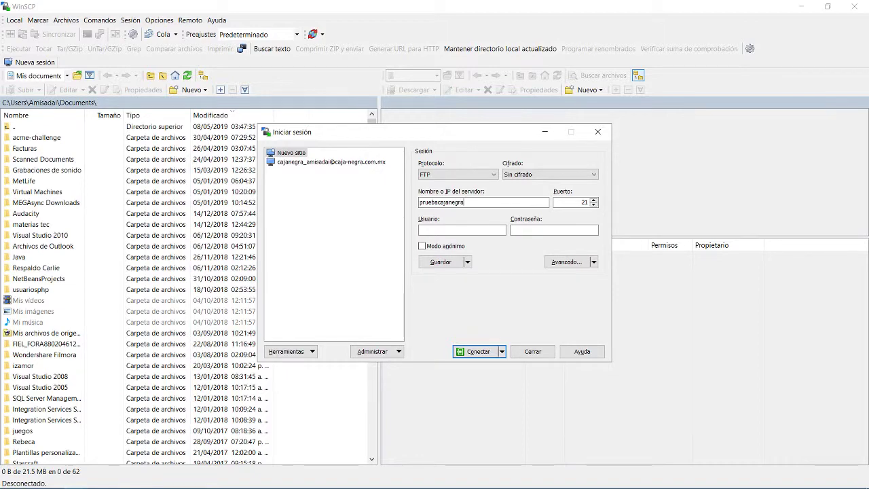
type(".servebeer.com")
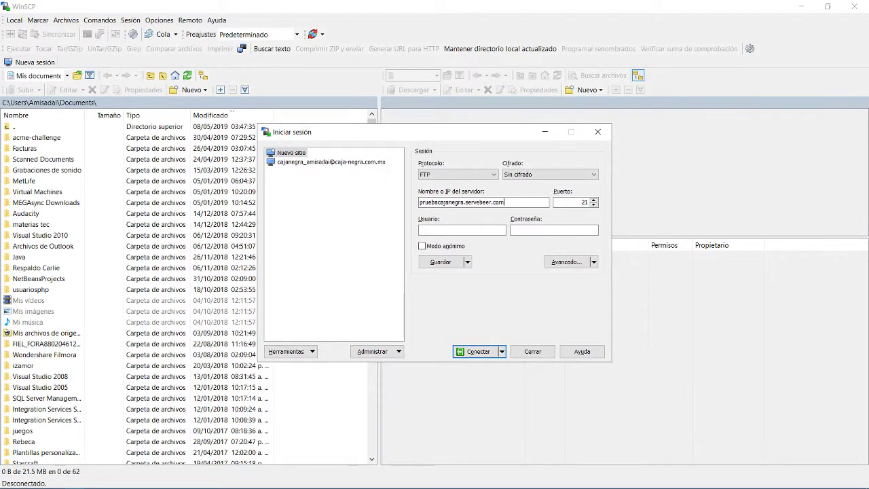
key("Tab")
Try to connect to the site as pruebausuario1 with the account password and dismiss the resulting dialog
left_click(478, 230)
type("pruebausuario")
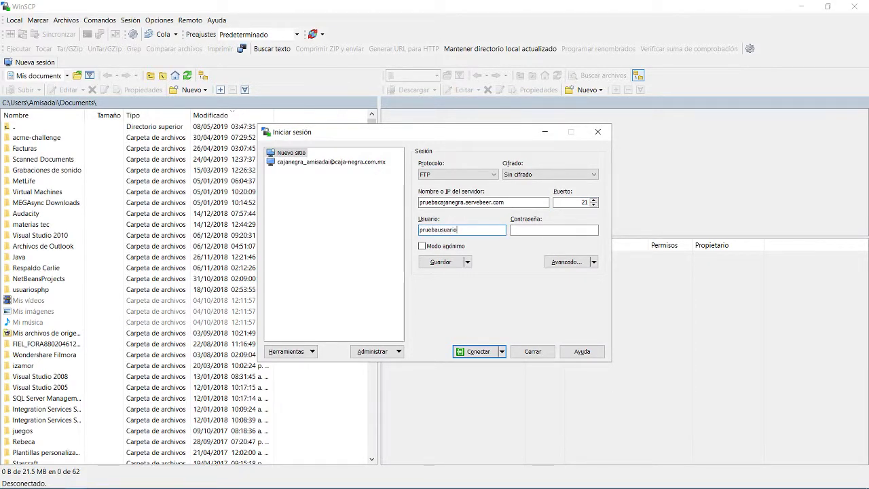
type("1")
key("Tab")
type("***********")
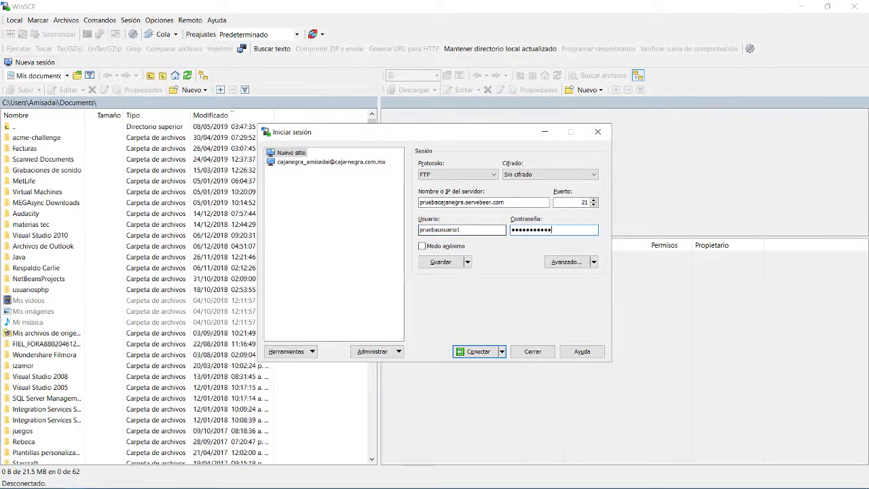
left_click(482, 352)
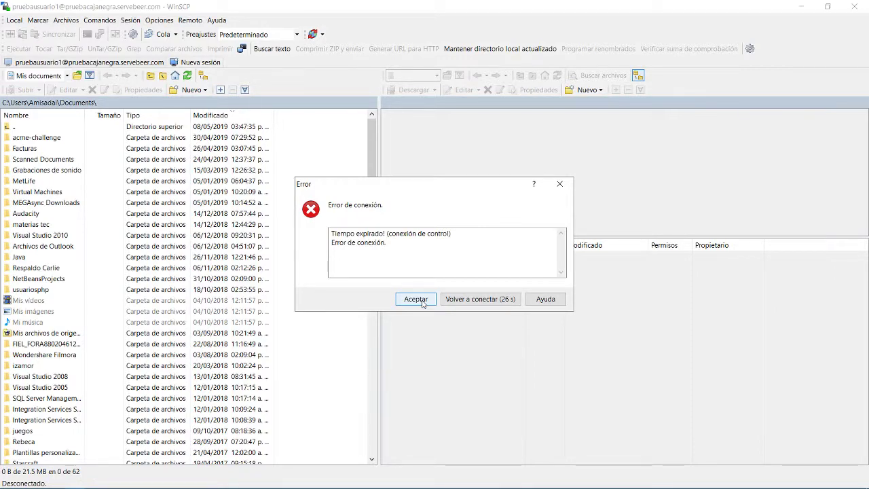
left_click(416, 299)
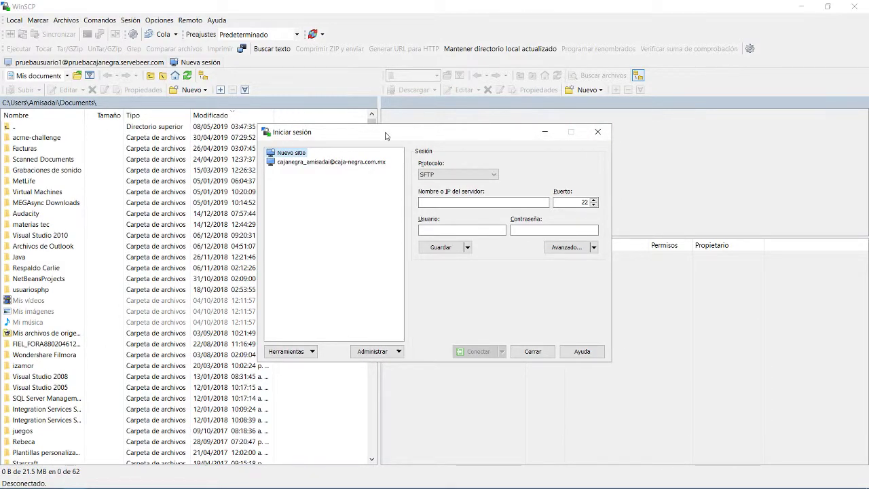
Switch to OBS and make the firefox source visible to show the ISPConfig FTP user page
left_click_drag(385, 132, 430, 140)
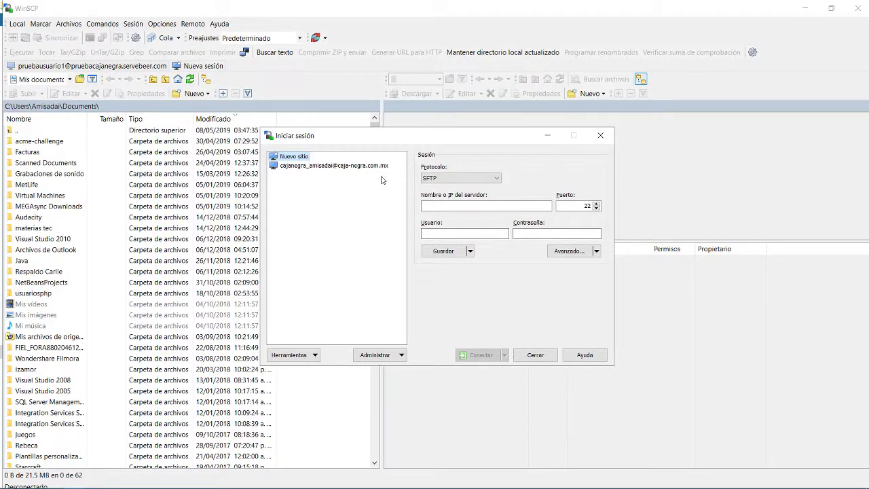
key("alt+Tab")
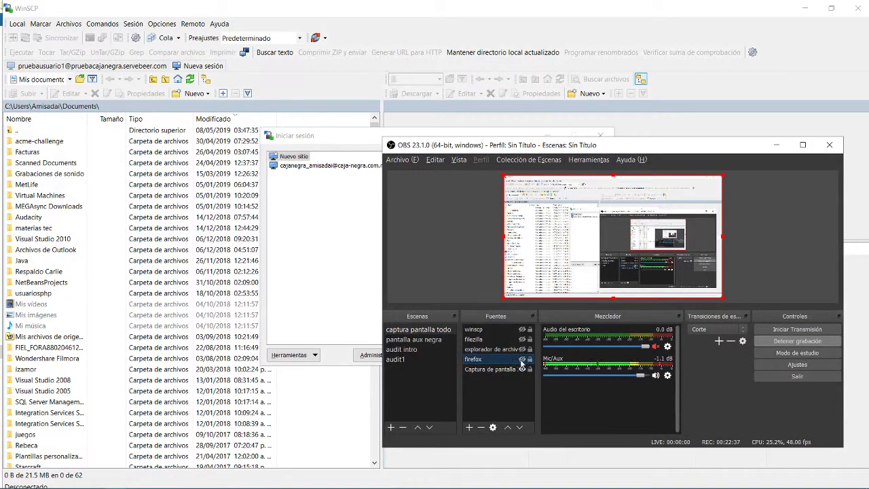
left_click(521, 359)
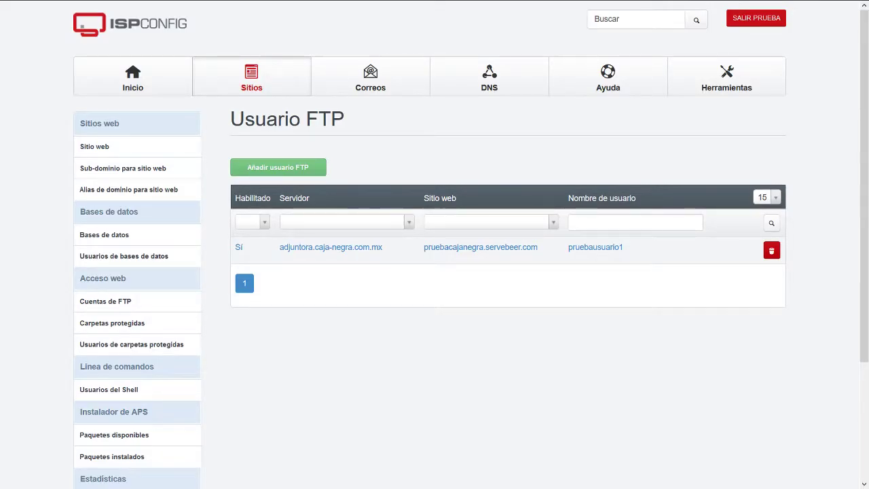